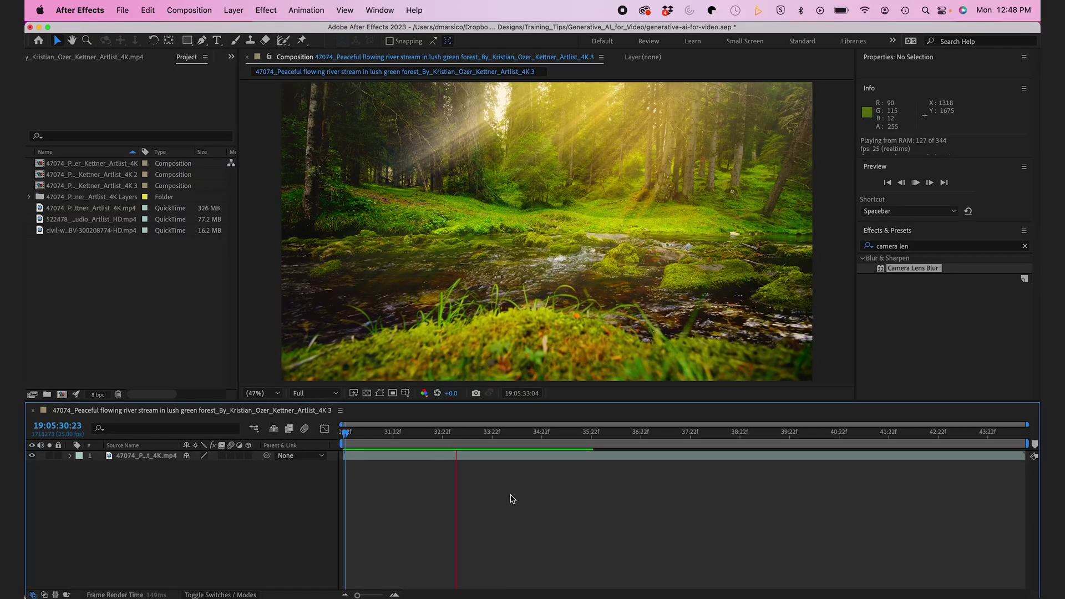
# Export a later frame of the forest creek layer as a Photoshop Layers file
pyautogui.moveTo(491, 432); pyautogui.dragTo(540, 433)
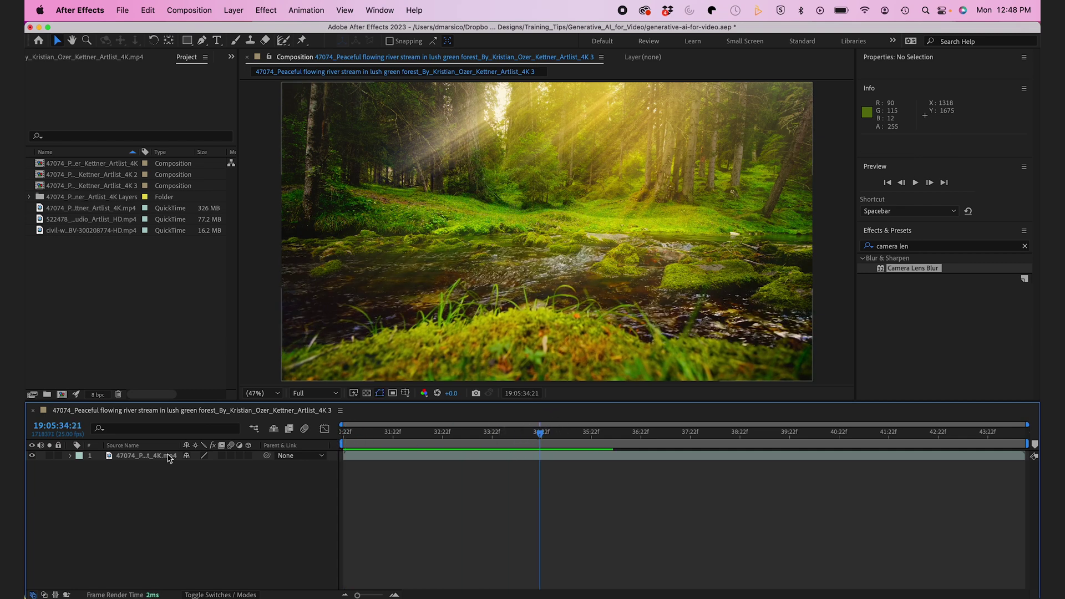
pyautogui.click(167, 458)
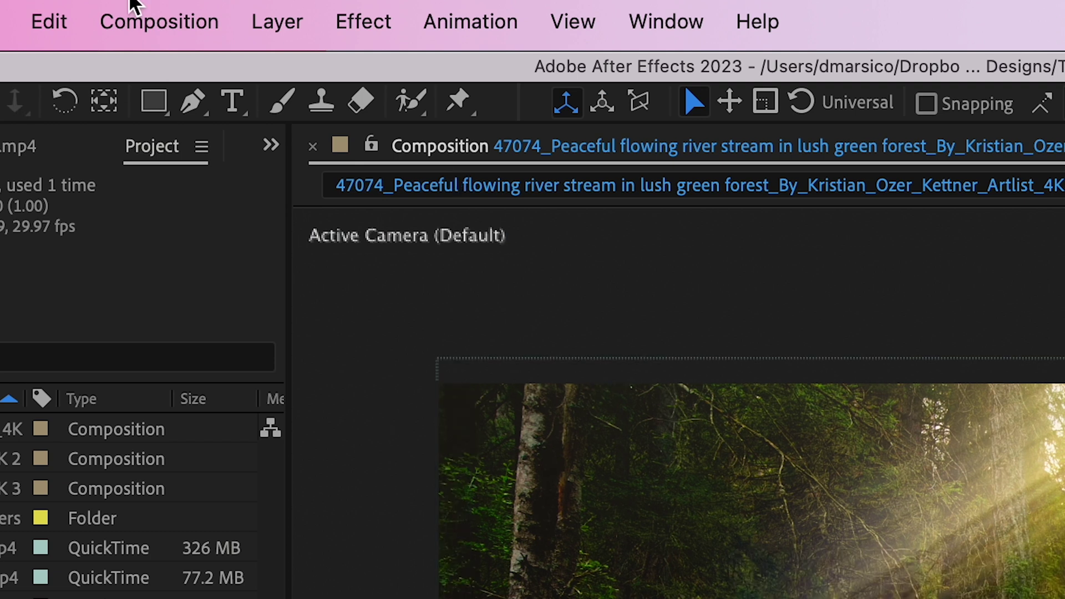
pyautogui.click(133, 6)
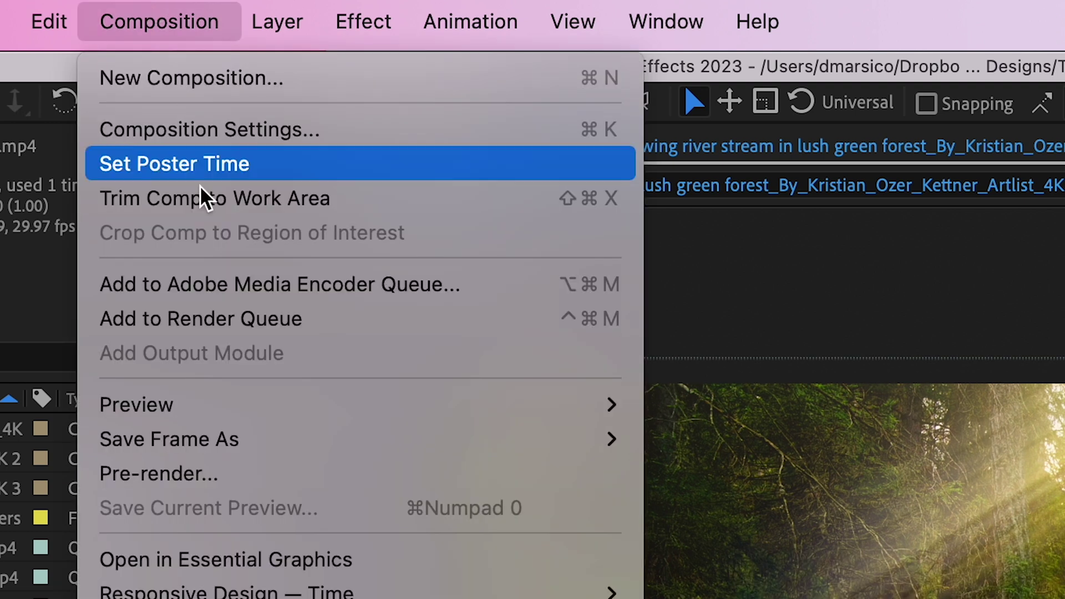
pyautogui.moveTo(228, 440)
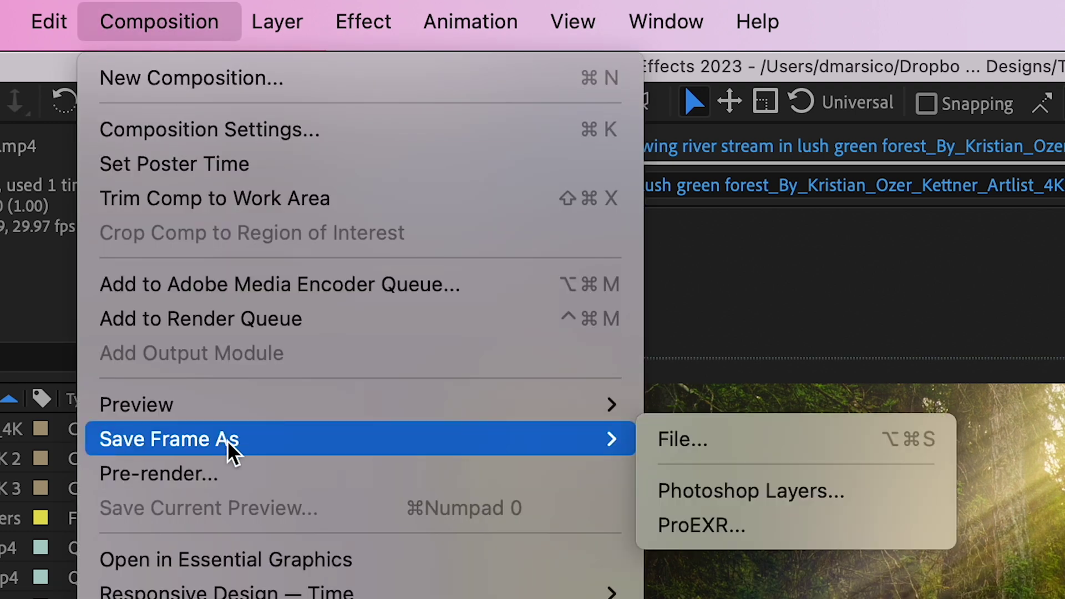
pyautogui.click(771, 487)
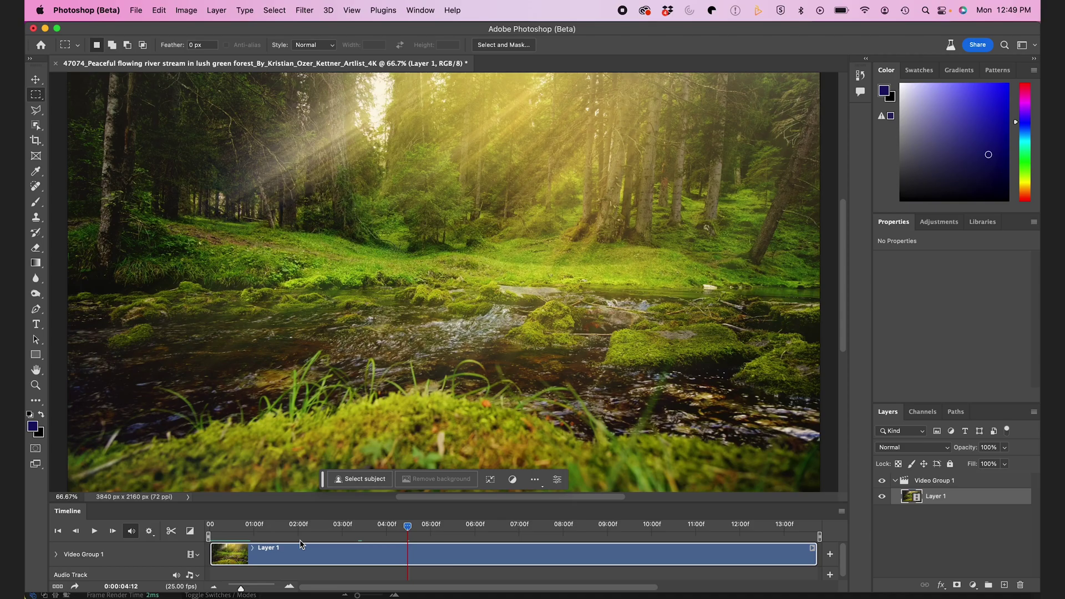
# Flatten the frame discarding its animation, unlock it as Layer 0, and close the Timeline
pyautogui.moveTo(235, 542); pyautogui.dragTo(218, 529)
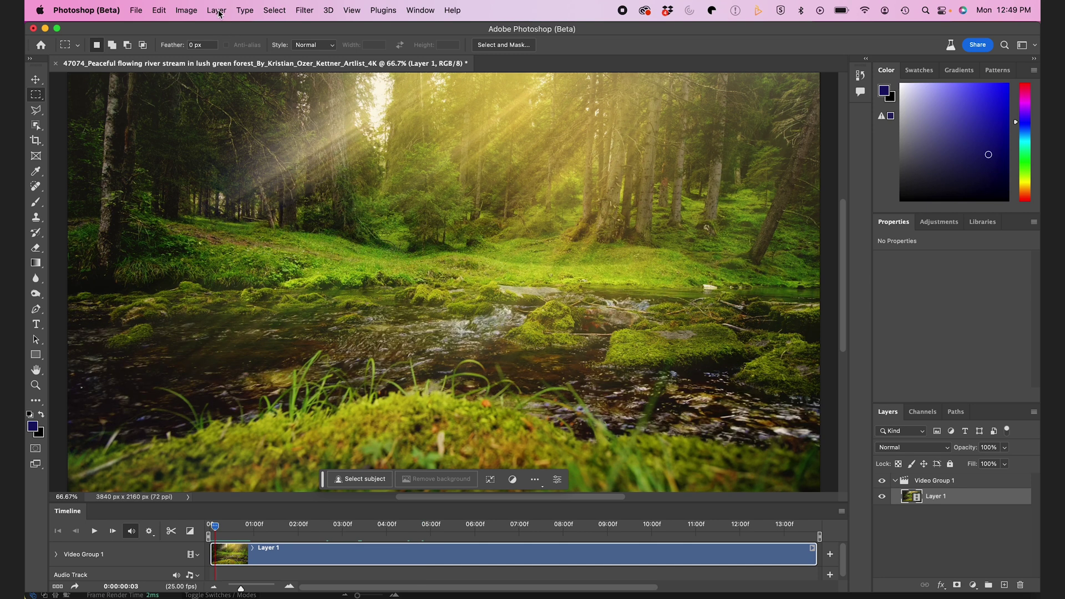
pyautogui.click(216, 10)
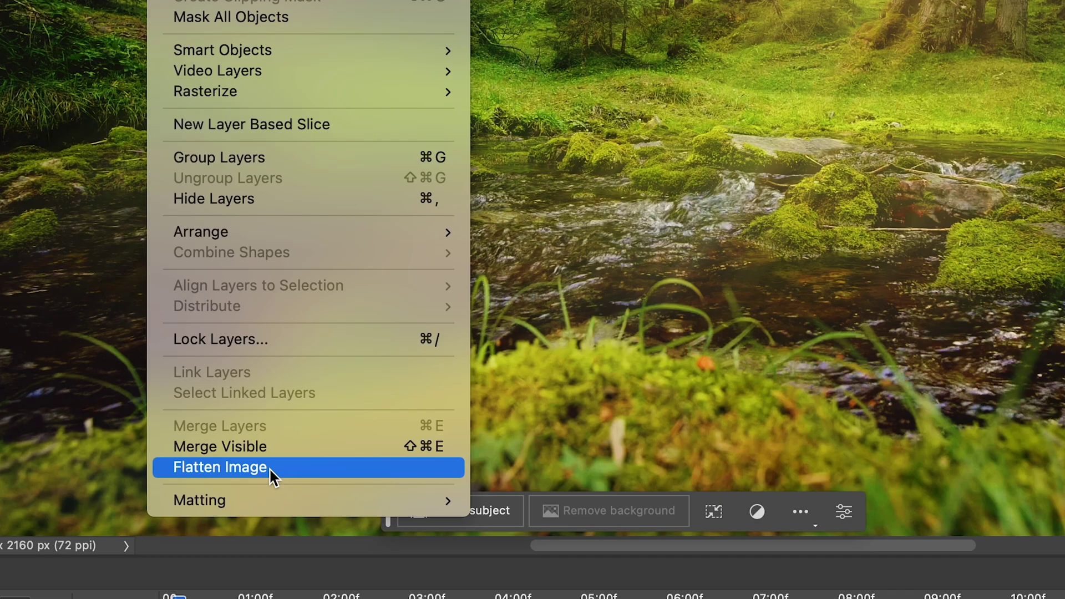
pyautogui.click(262, 458)
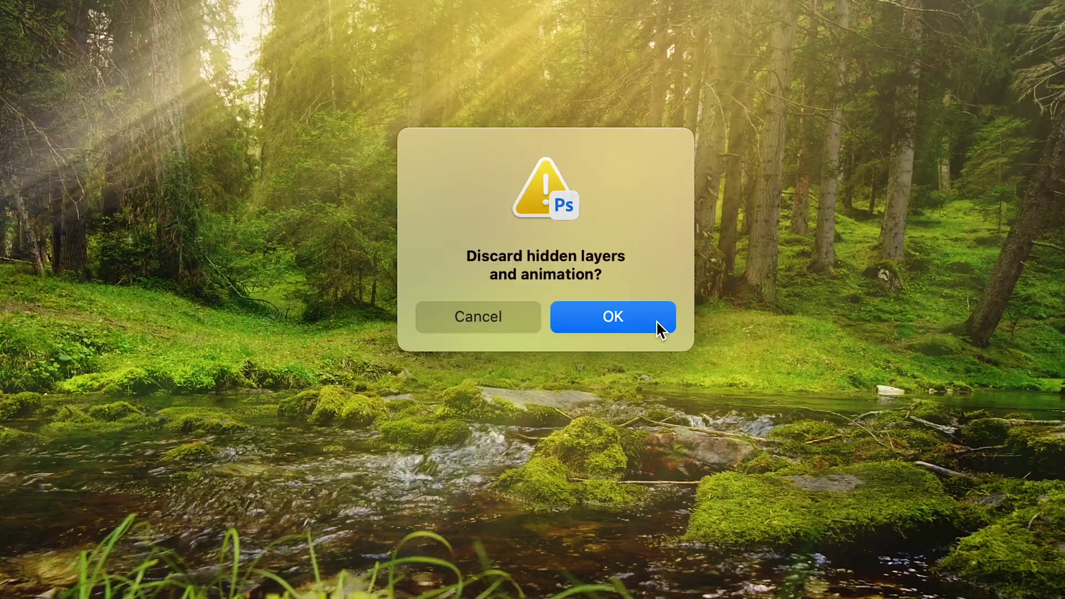
pyautogui.click(658, 323)
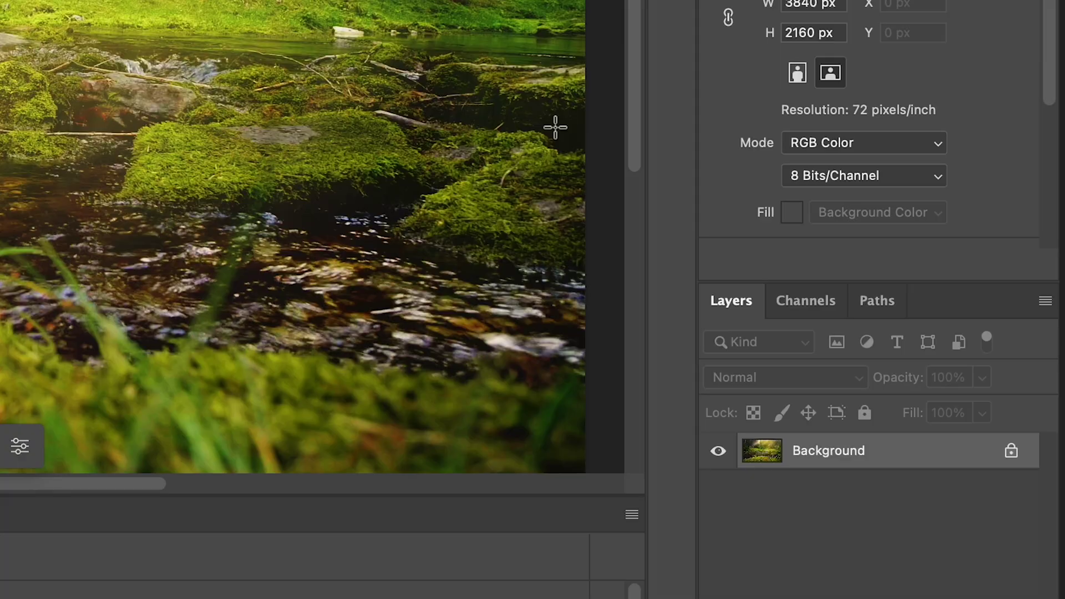
pyautogui.click(1004, 454)
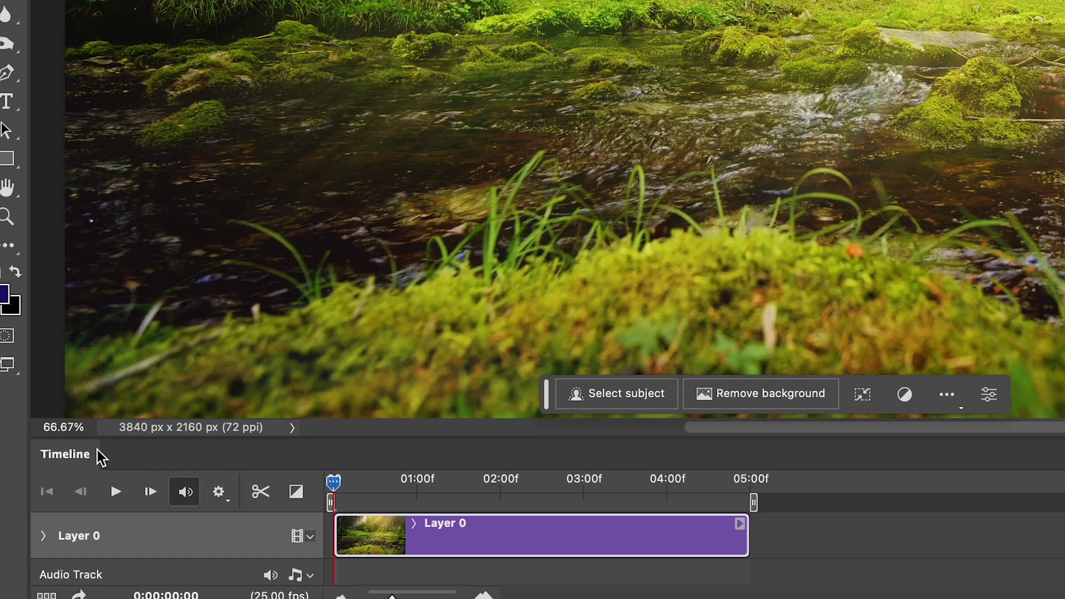
pyautogui.rightClick(101, 457)
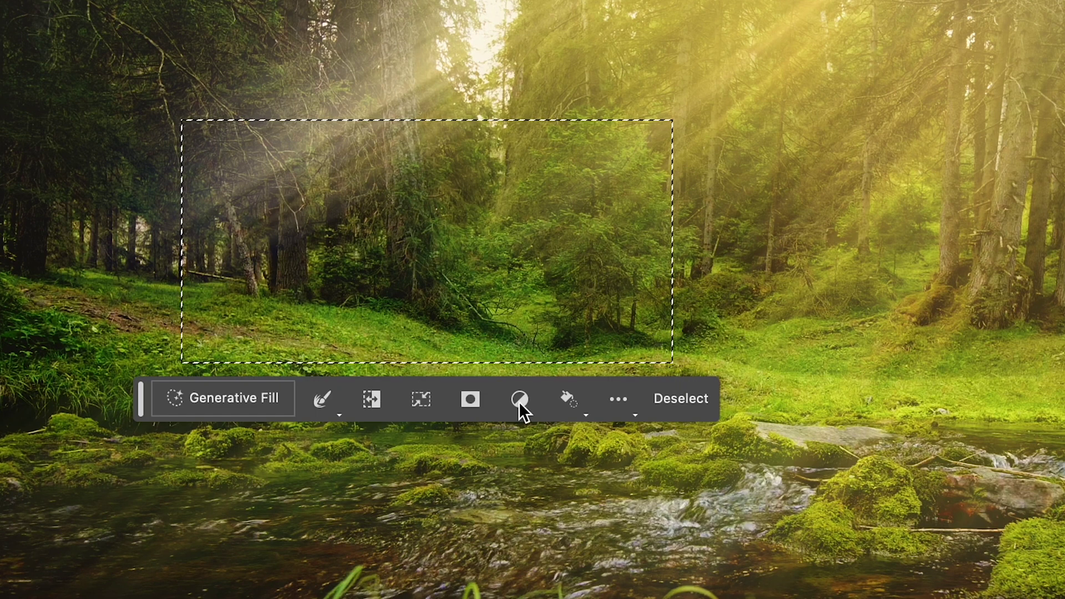
# Generative Fill the selected clearing with the prompt "1800's camp"
pyautogui.click(242, 410)
pyautogui.write('19')
pyautogui.press('BackSpace')
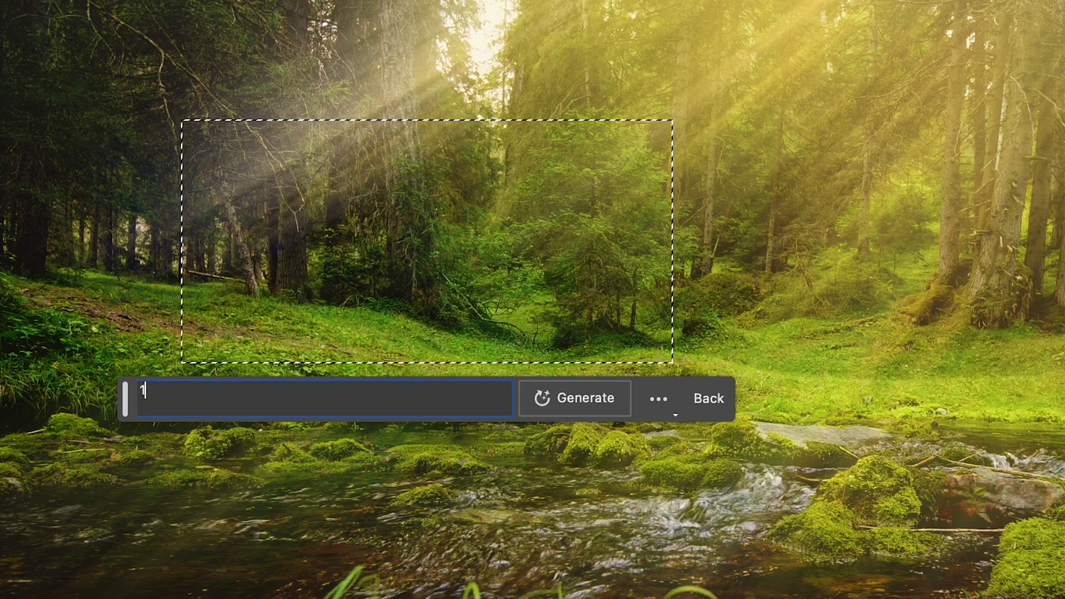
pyautogui.write('890')
pyautogui.press('BackSpace')
pyautogui.press('BackSpace')
pyautogui.write("00's ")
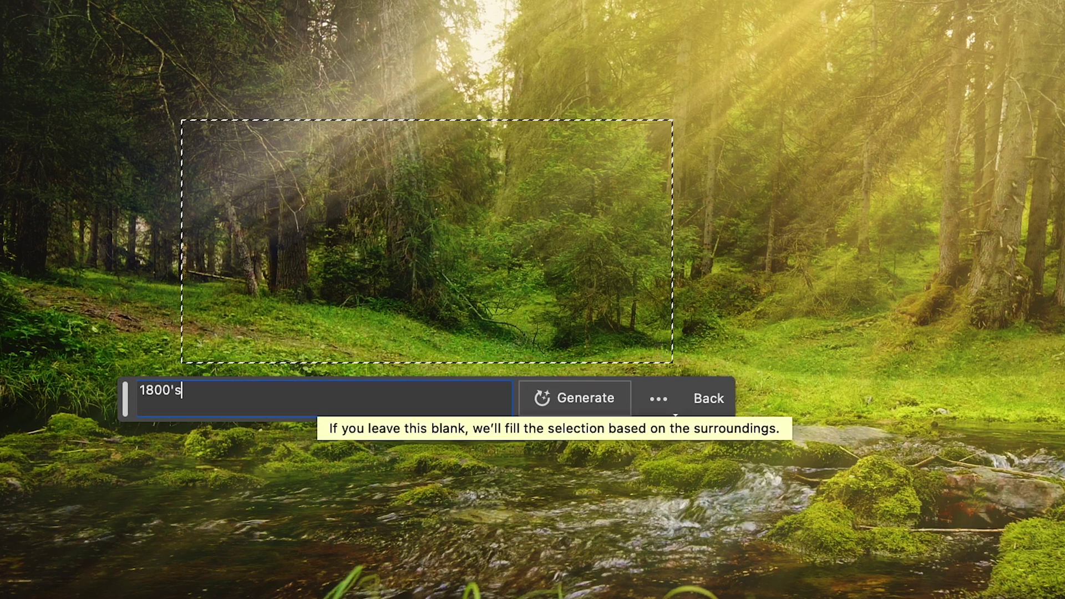
pyautogui.write('camp')
pyautogui.click(604, 391)
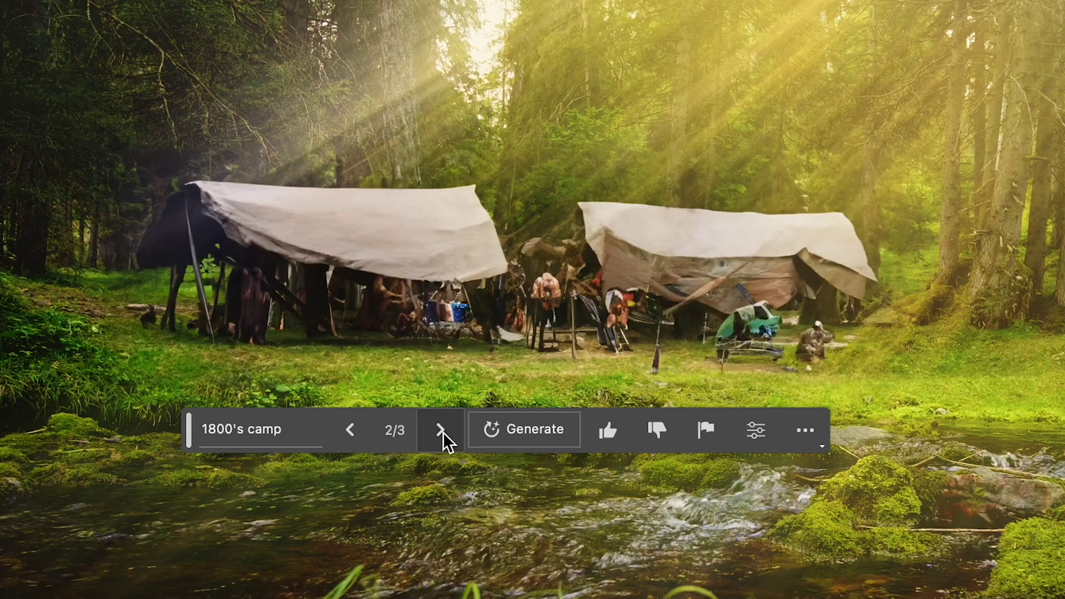
# Browse the camp variations and return to the first one
pyautogui.click(442, 432)
pyautogui.click(351, 428)
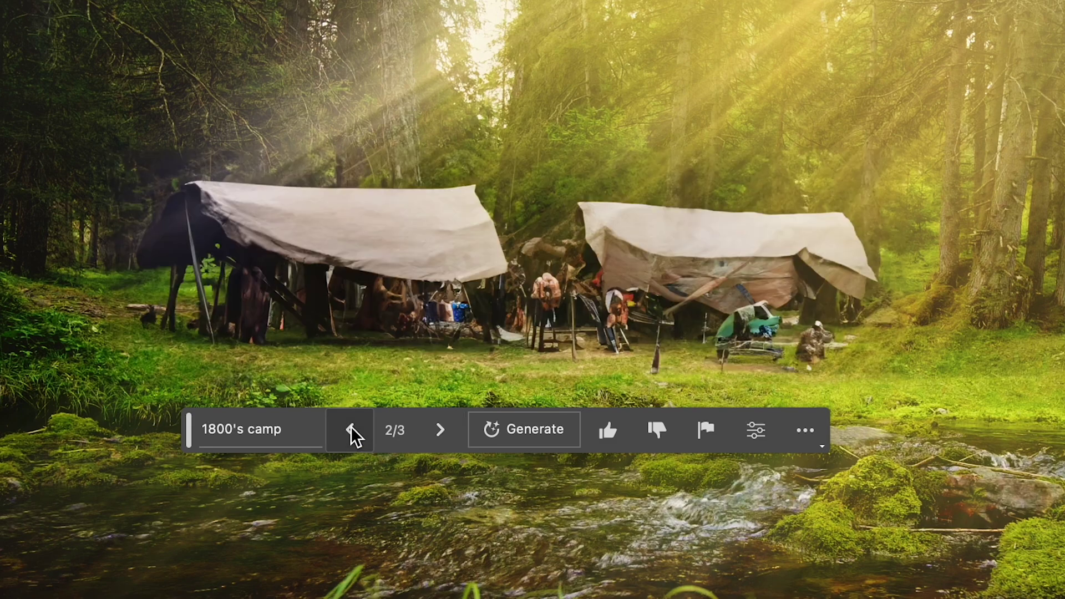
pyautogui.click(350, 428)
pyautogui.scroll(1, 448, 286)
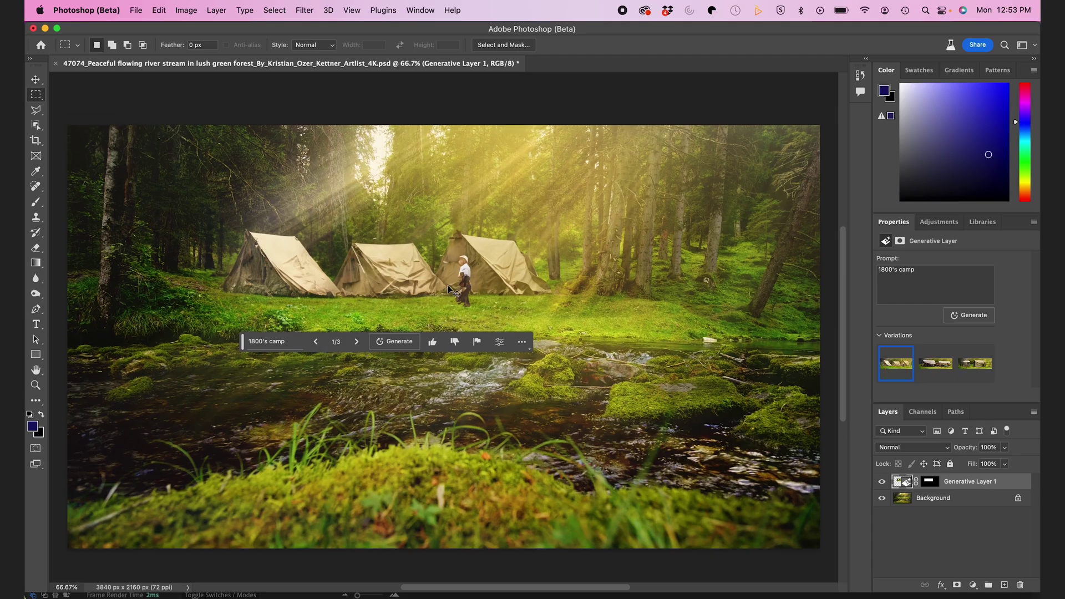
pyautogui.scroll(4, 450, 291)
pyautogui.scroll(1, 490, 183)
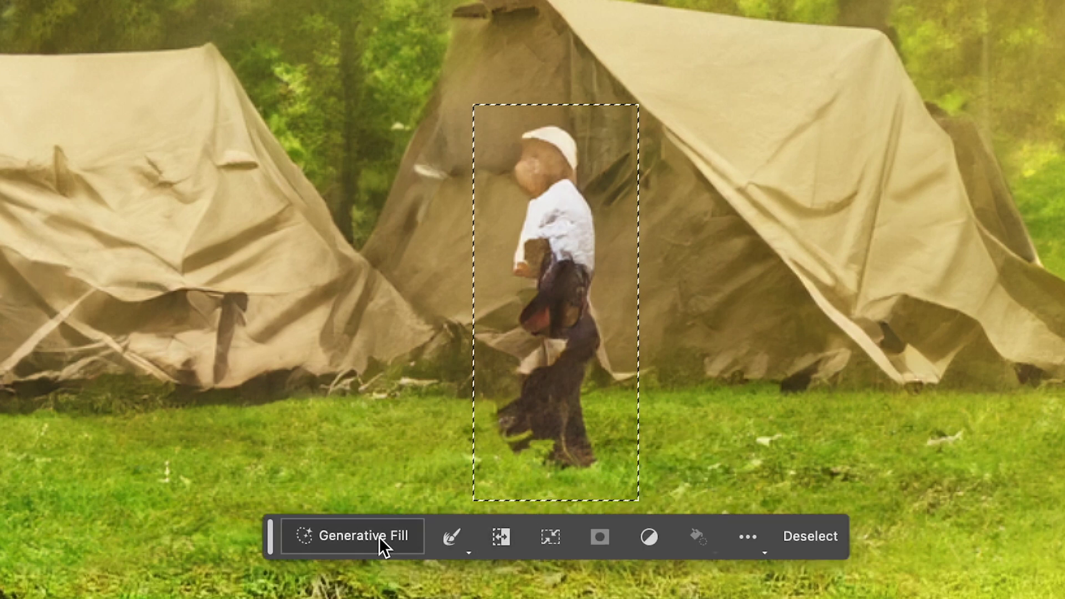
# Erase the walking figure with a prompt-less Generative Fill
pyautogui.click(378, 535)
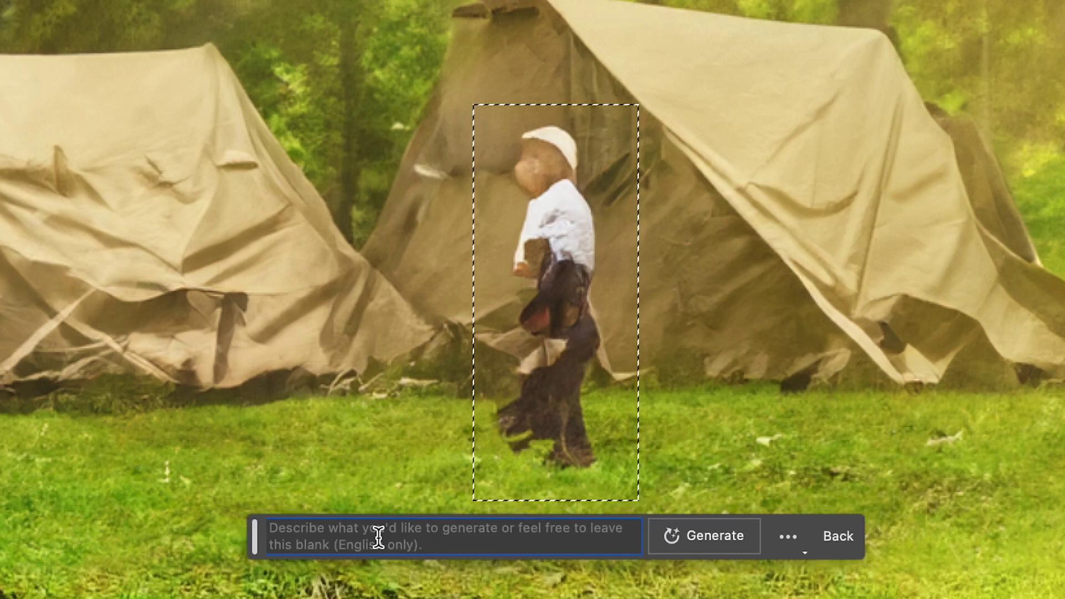
pyautogui.click(709, 533)
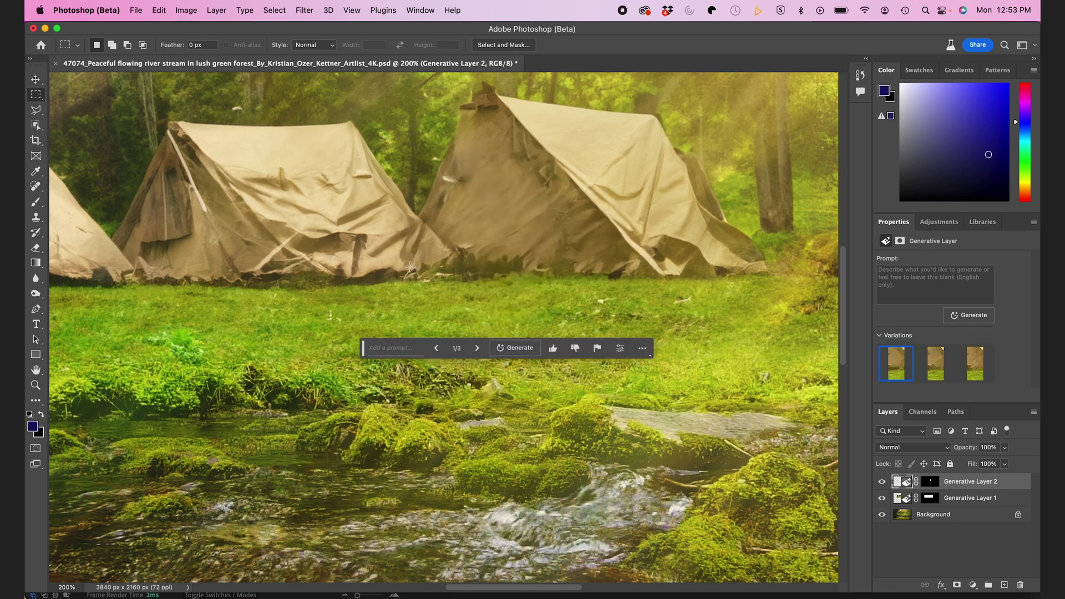
pyautogui.hscroll(-10, 432, 277)
# Generate a "dirt trail" in the grass beside the tent, using variation 2, and fit the view
pyautogui.moveTo(193, 167); pyautogui.dragTo(290, 305)
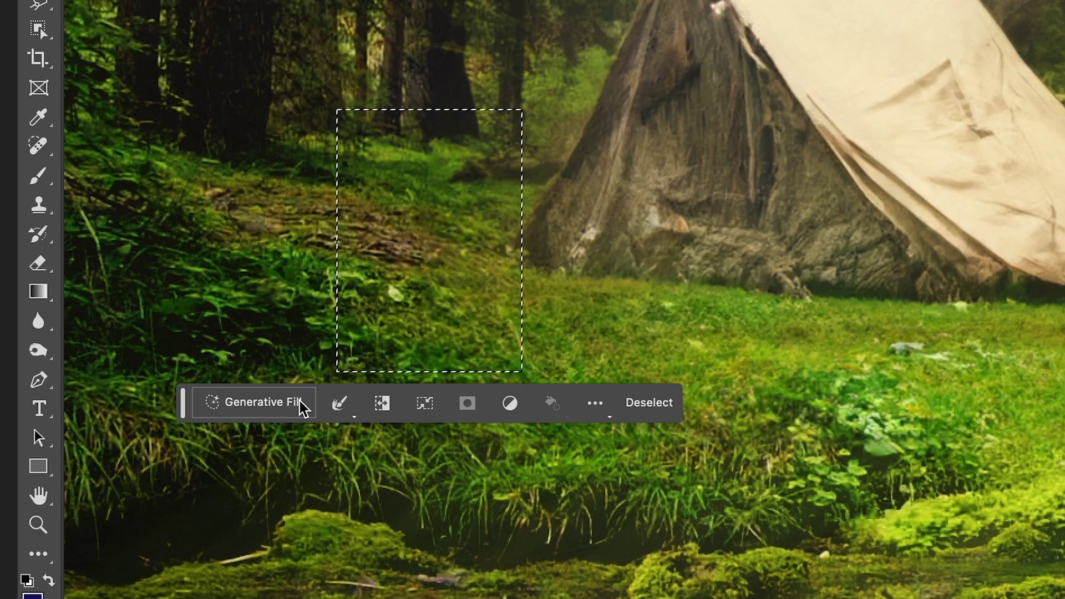
pyautogui.click(302, 407)
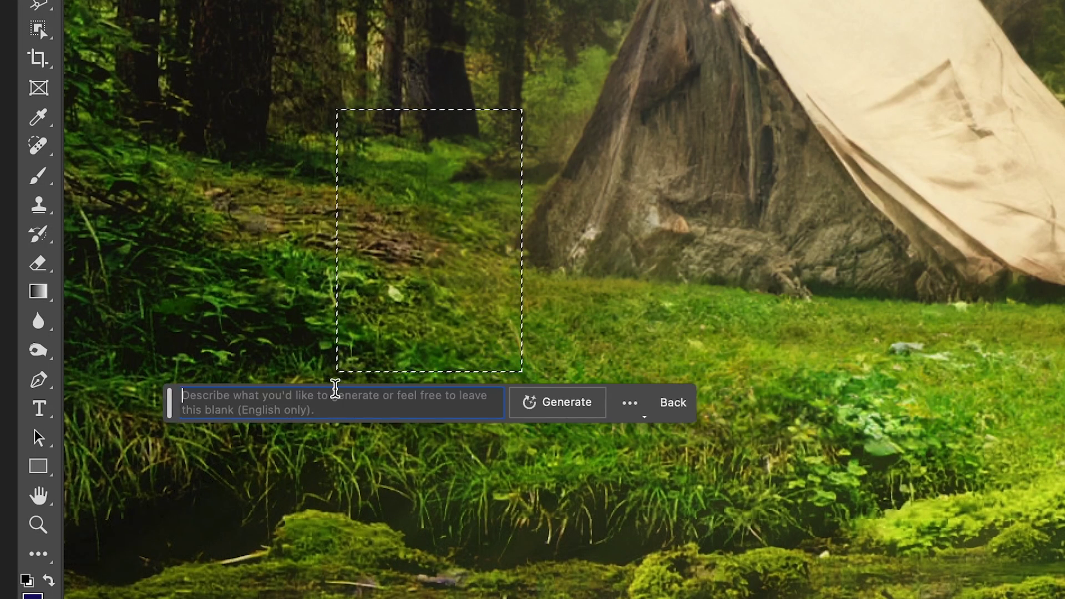
pyautogui.write('dirt trail')
pyautogui.press('Return')
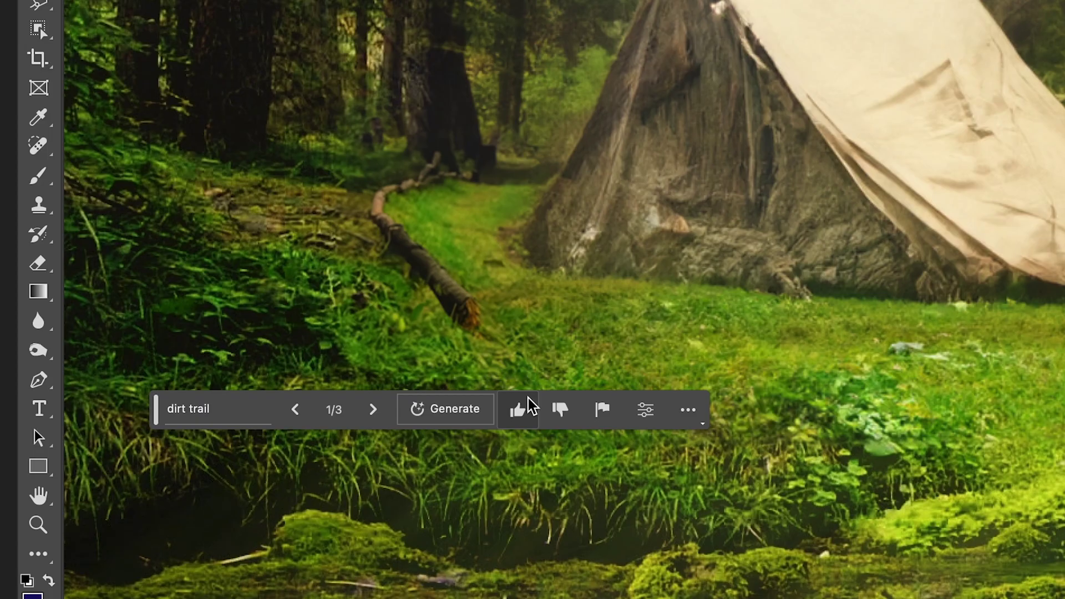
pyautogui.click(369, 410)
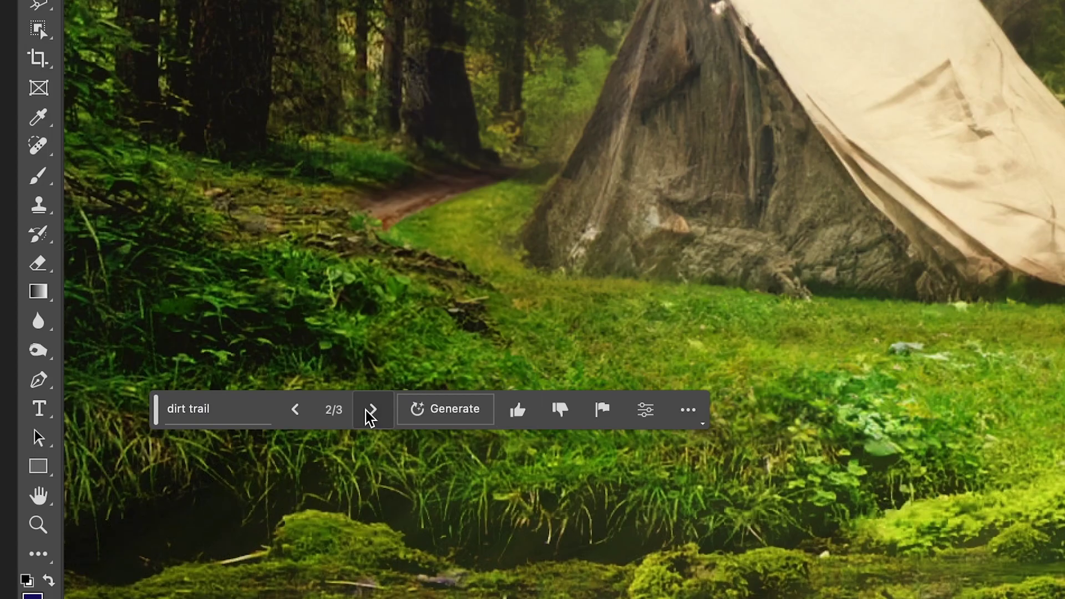
pyautogui.scroll(-2, 554, 228)
pyautogui.hscroll(5, 553, 228)
pyautogui.scroll(3, 554, 228)
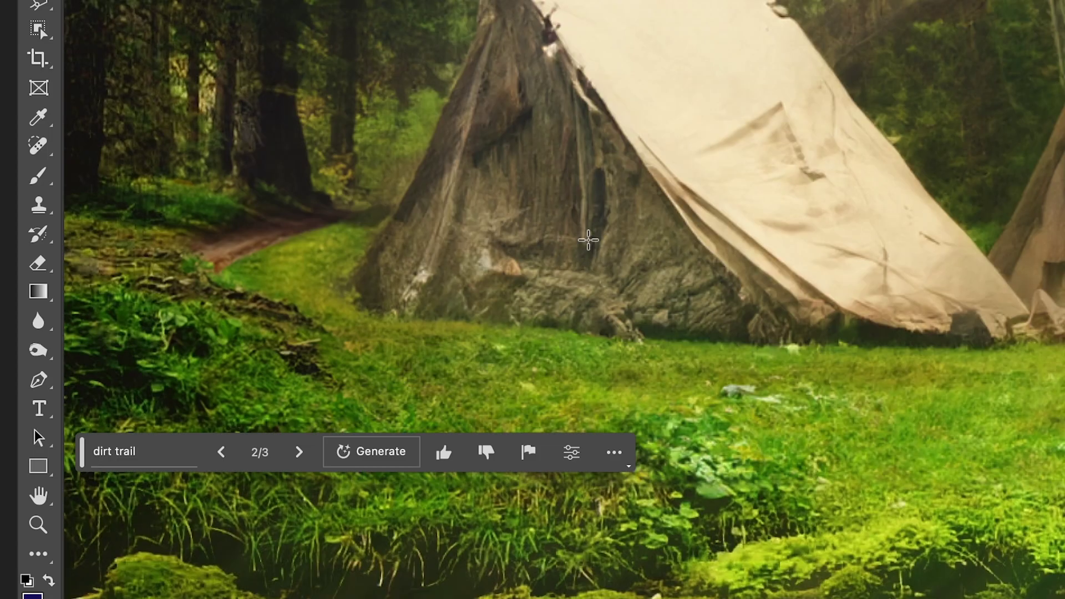
pyautogui.press('super+0')
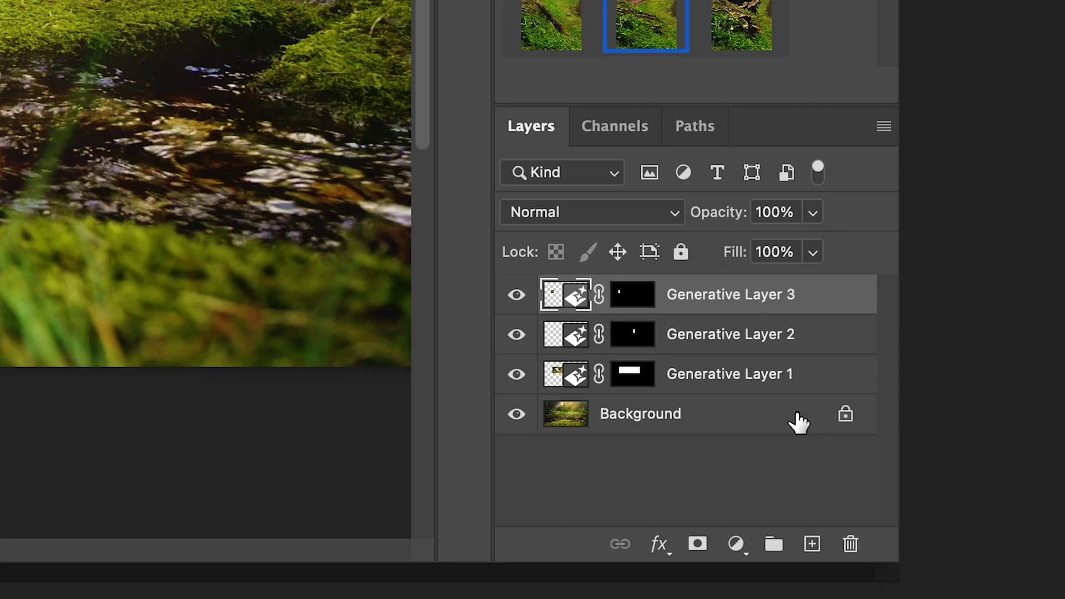
# Unlock and hide the original Background layer, then Save As tent_AI.psd in Photoshop format
pyautogui.click(1017, 531)
pyautogui.click(882, 531)
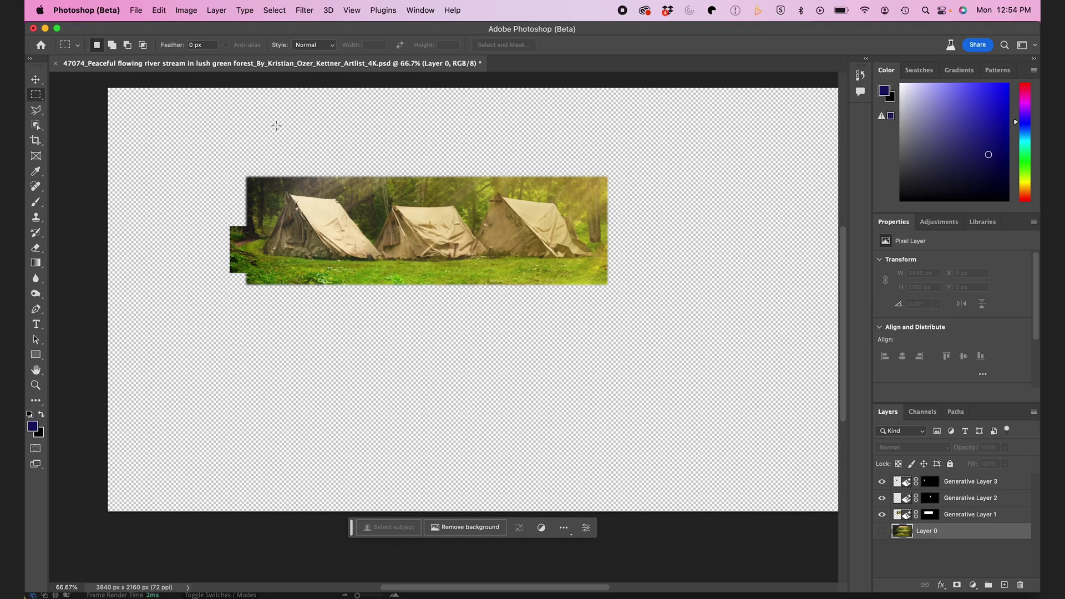
pyautogui.click(135, 10)
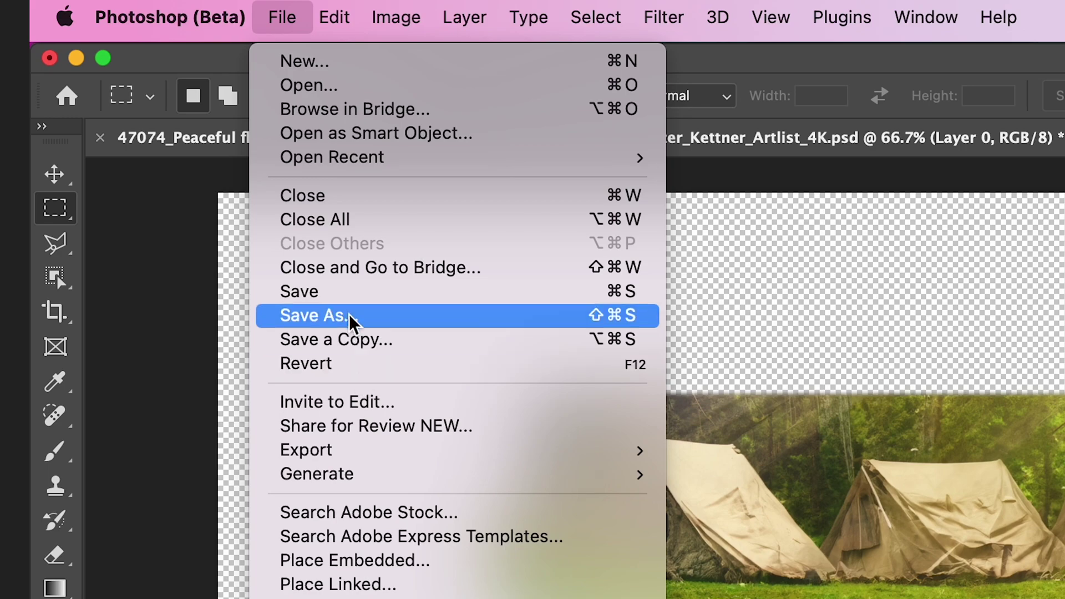
pyautogui.click(350, 315)
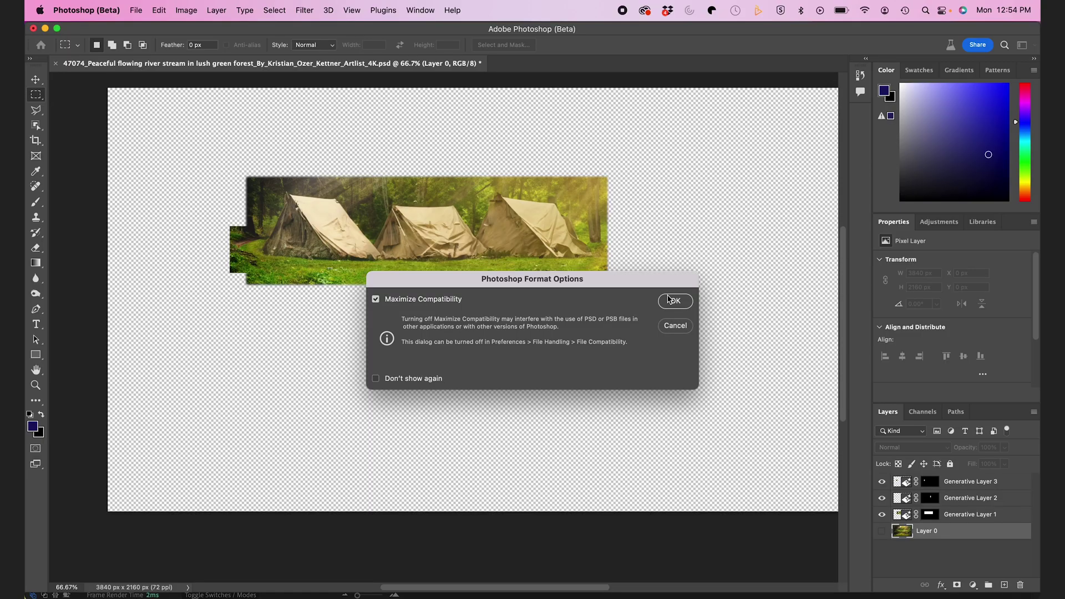
pyautogui.click(672, 301)
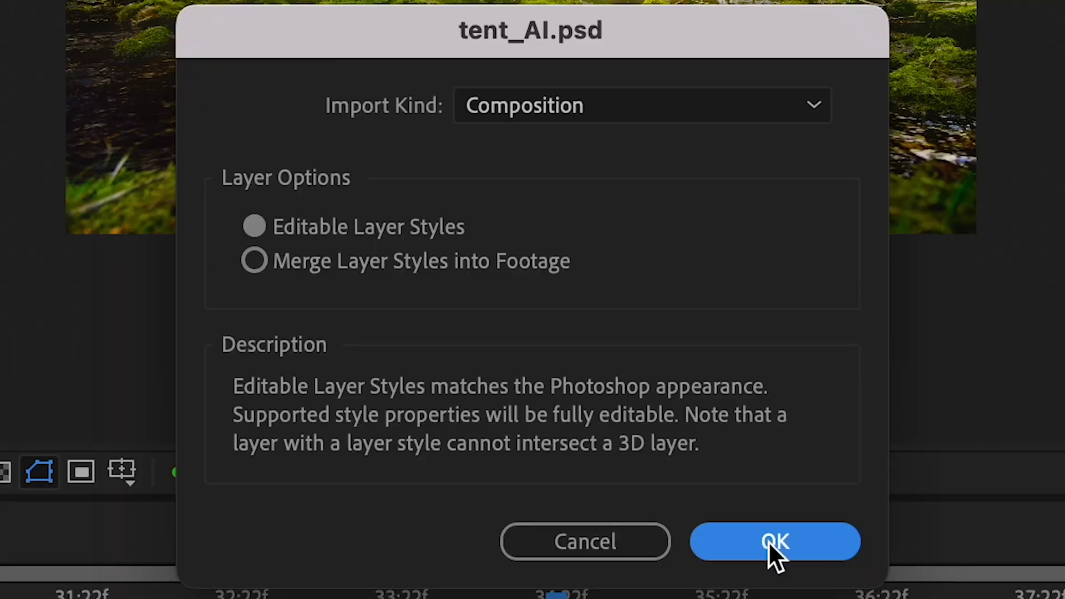
# Import tent_AI.psd as a composition and place it above the creek clip in the timeline
pyautogui.click(767, 544)
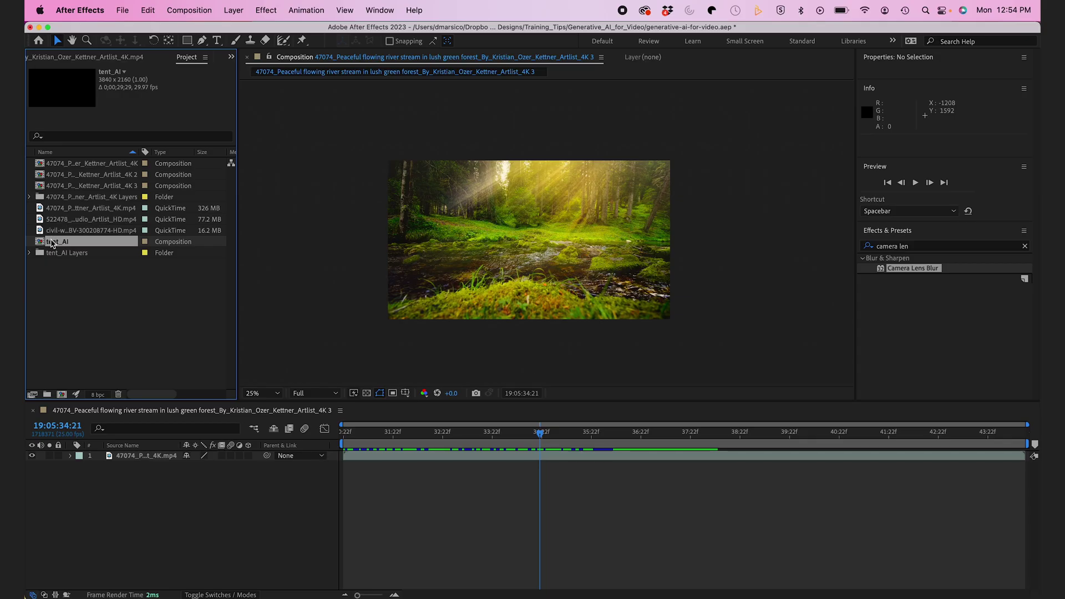
pyautogui.moveTo(52, 243); pyautogui.dragTo(140, 452)
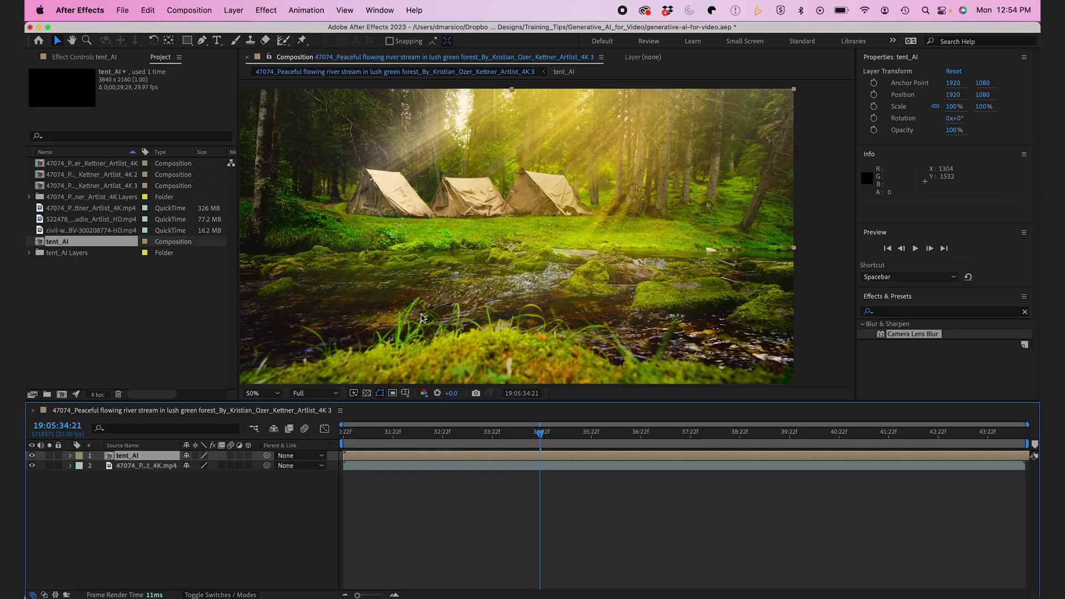
pyautogui.click(185, 515)
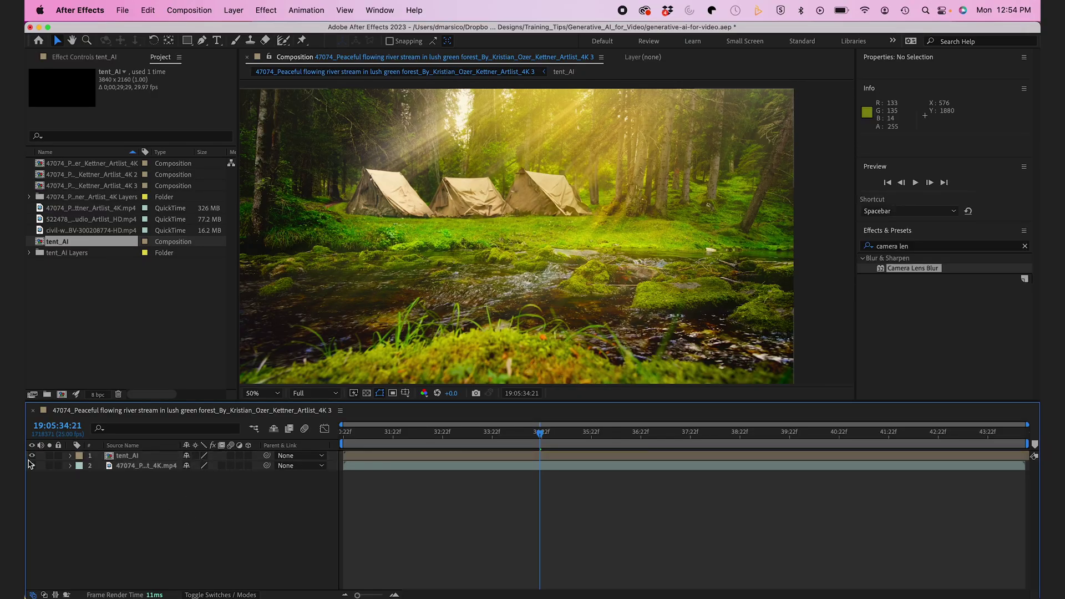
# Toggle the tent_AI layer to compare, then preview the composite at 100%
pyautogui.click(32, 456)
pyautogui.click(32, 456)
pyautogui.click(32, 456)
pyautogui.click(31, 456)
pyautogui.press('.')
pyautogui.scroll(-2, 356, 263)
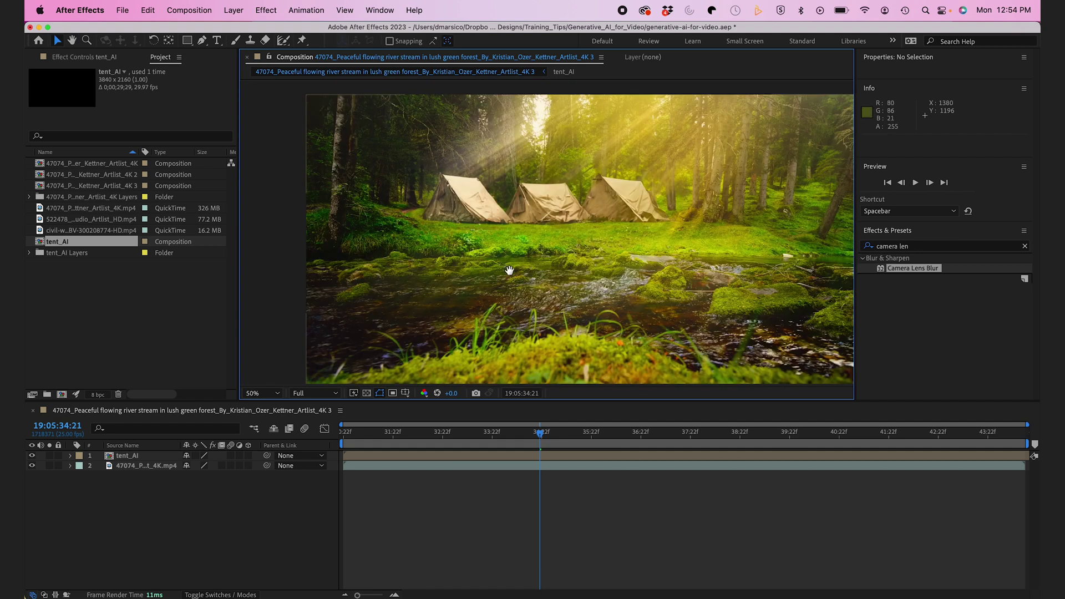
pyautogui.press('space')
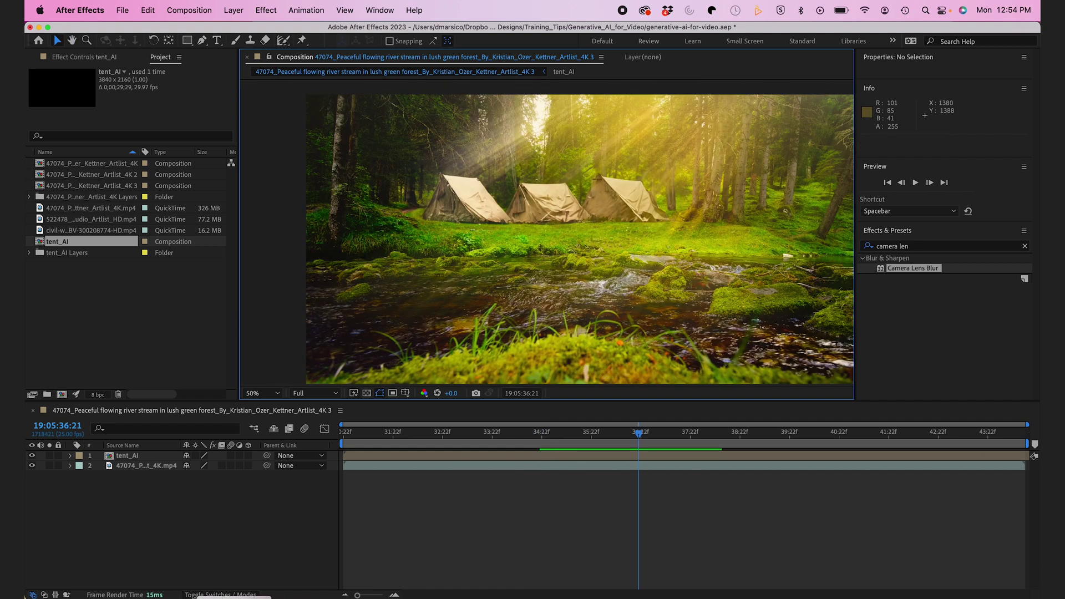
# Preview the civil war tent clip at 200%, scrubbing to around four seconds
pyautogui.click(68, 209)
pyautogui.click(64, 220)
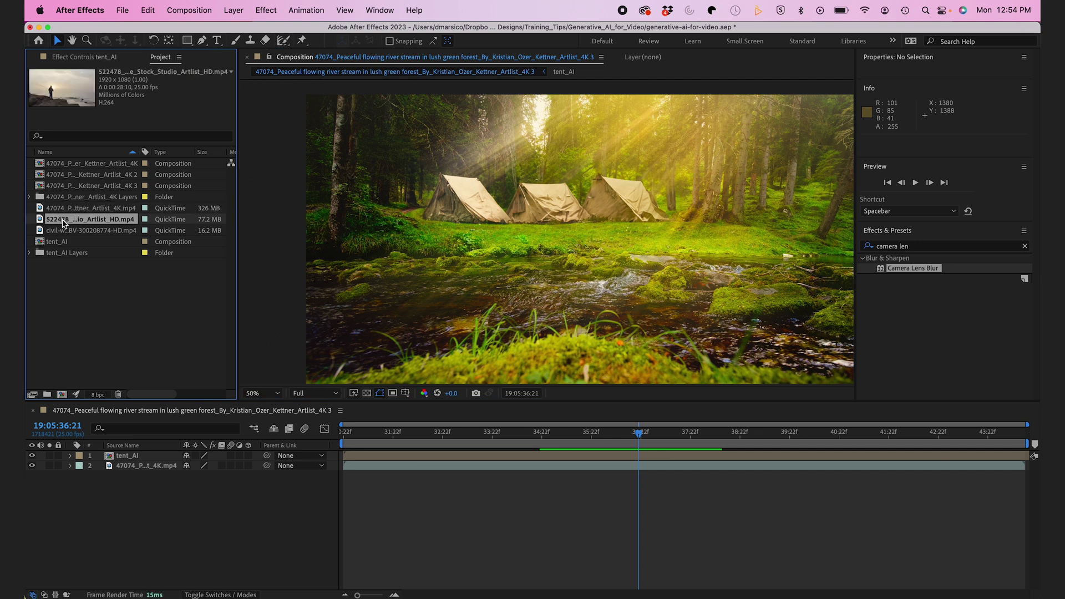
pyautogui.click(60, 231)
pyautogui.doubleClick(66, 233)
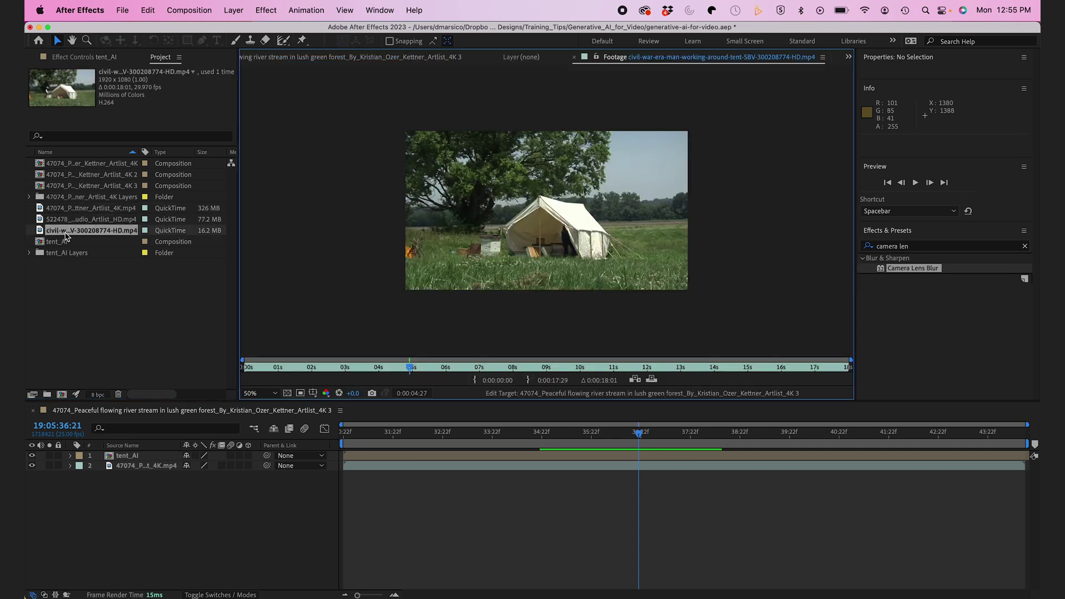
pyautogui.press('space')
pyautogui.click(431, 367)
pyautogui.moveTo(431, 367)
pyautogui.mouseDown()
pyautogui.moveTo(313, 383)
pyautogui.moveTo(419, 379)
pyautogui.mouseUp()
pyautogui.press('.')
pyautogui.press('.')
pyautogui.press('.')
pyautogui.press('.')
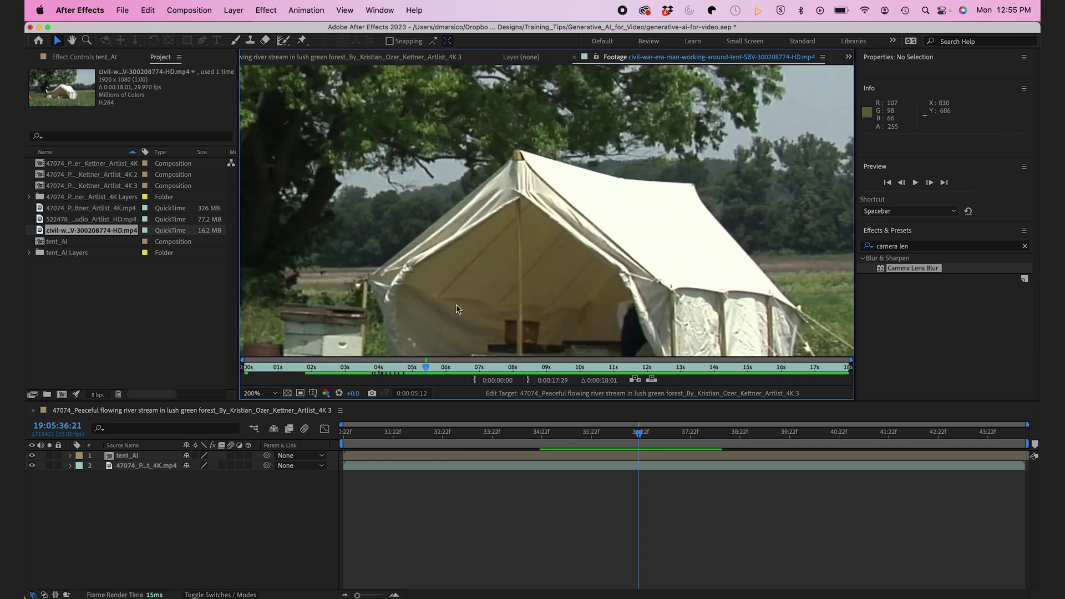
pyautogui.scroll(-3, 373, 298)
pyautogui.moveTo(300, 377); pyautogui.dragTo(408, 375)
# Drag the tent clip from the footage viewer into the forest creek composition
pyautogui.click(405, 56)
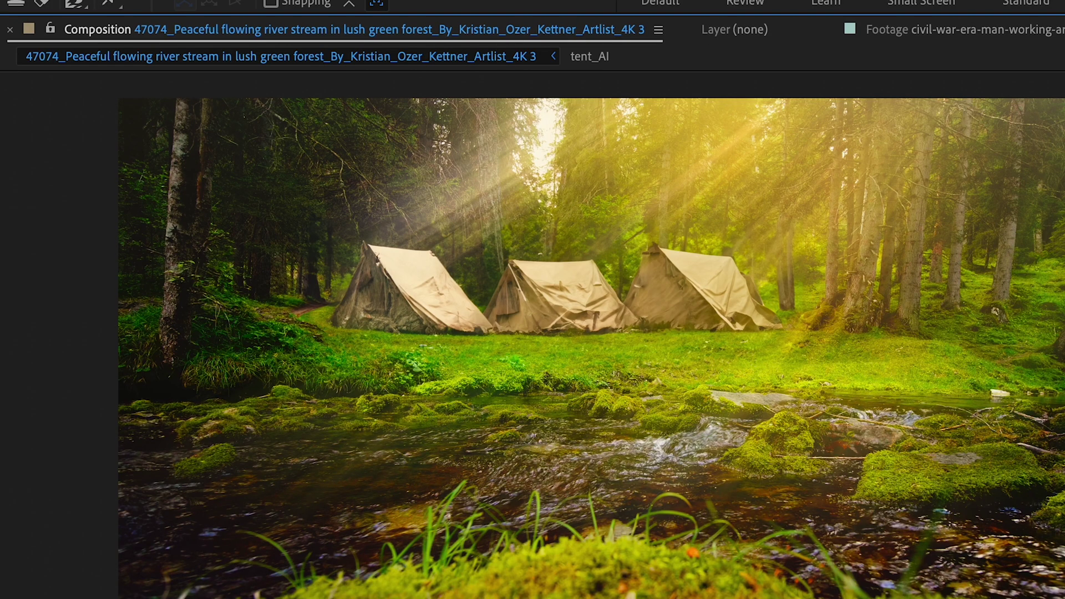
pyautogui.moveTo(1, 261); pyautogui.dragTo(391, 397)
pyautogui.scroll(2, 624, 307)
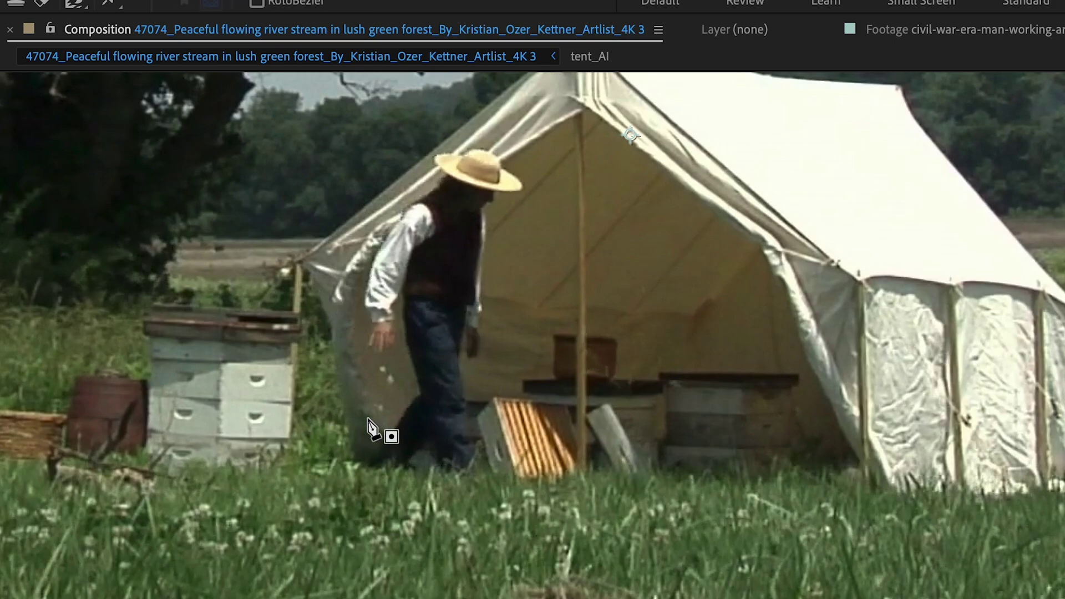
# Draw a closed RotoBezier Pen mask around the man and his tent
pyautogui.click(365, 454)
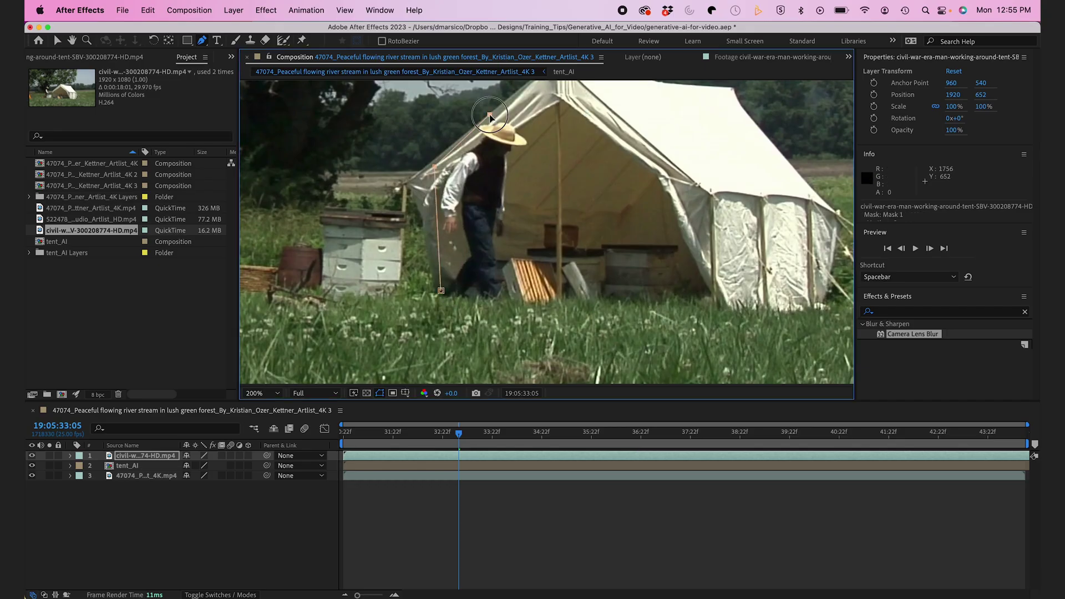
pyautogui.moveTo(538, 99); pyautogui.dragTo(513, 126)
pyautogui.click(533, 95)
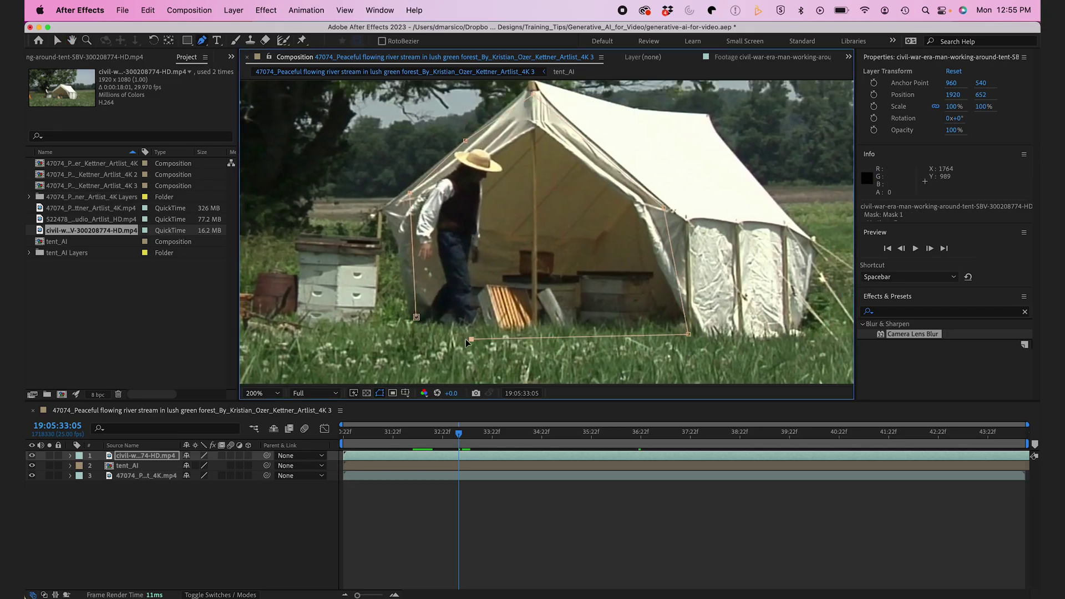
pyautogui.click(416, 318)
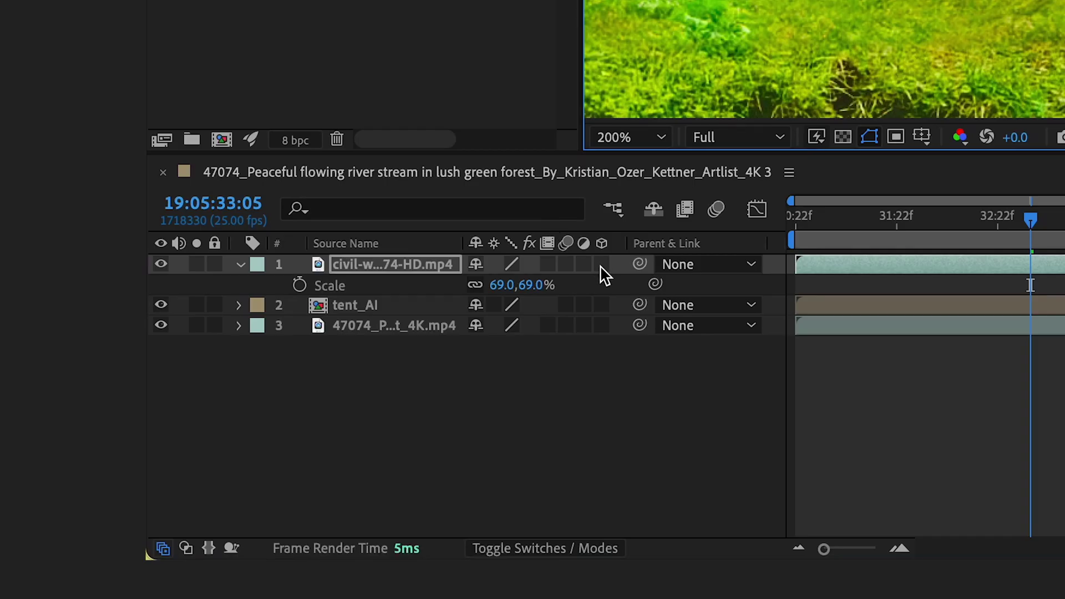
# Make the tent clip a 3D layer and angle its Orientation to 0°, 24°, 0°
pyautogui.click(248, 456)
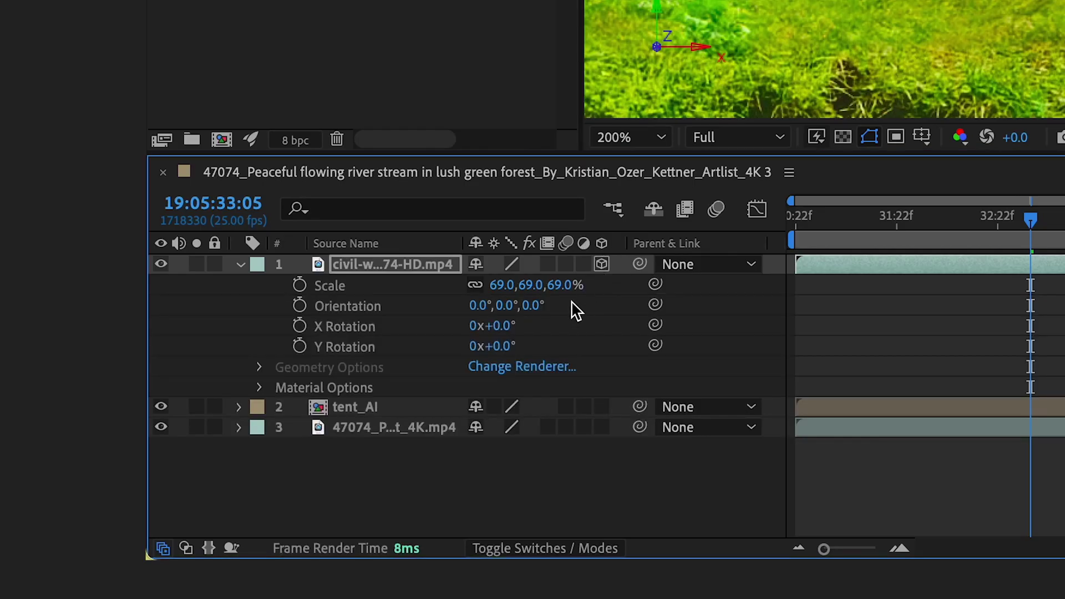
pyautogui.press('r')
pyautogui.moveTo(533, 284)
pyautogui.mouseDown()
pyautogui.moveTo(508, 288)
pyautogui.moveTo(537, 286)
pyautogui.mouseUp()
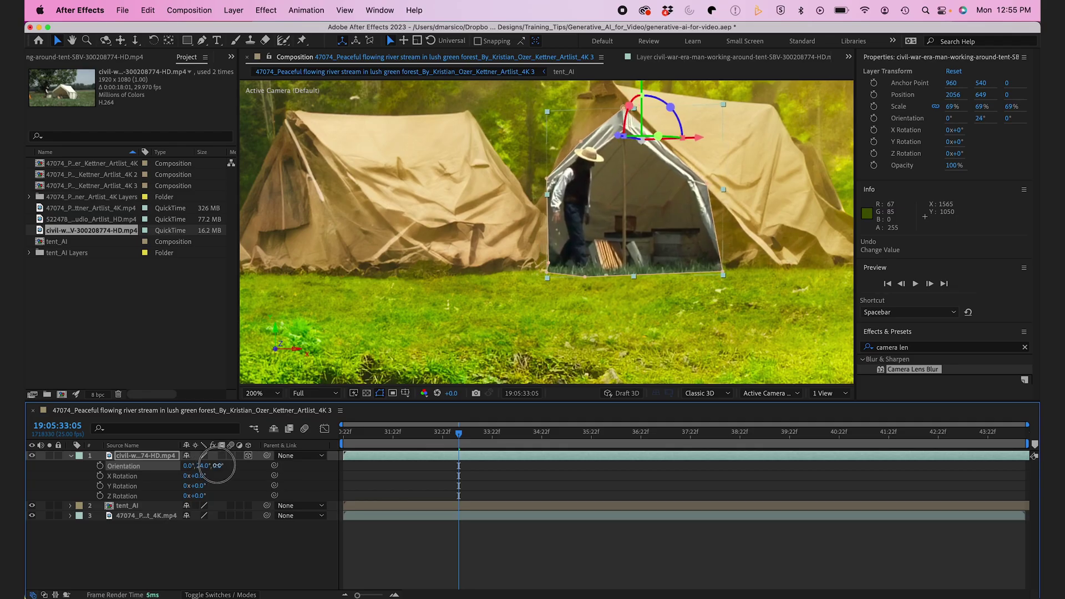
pyautogui.press('.')
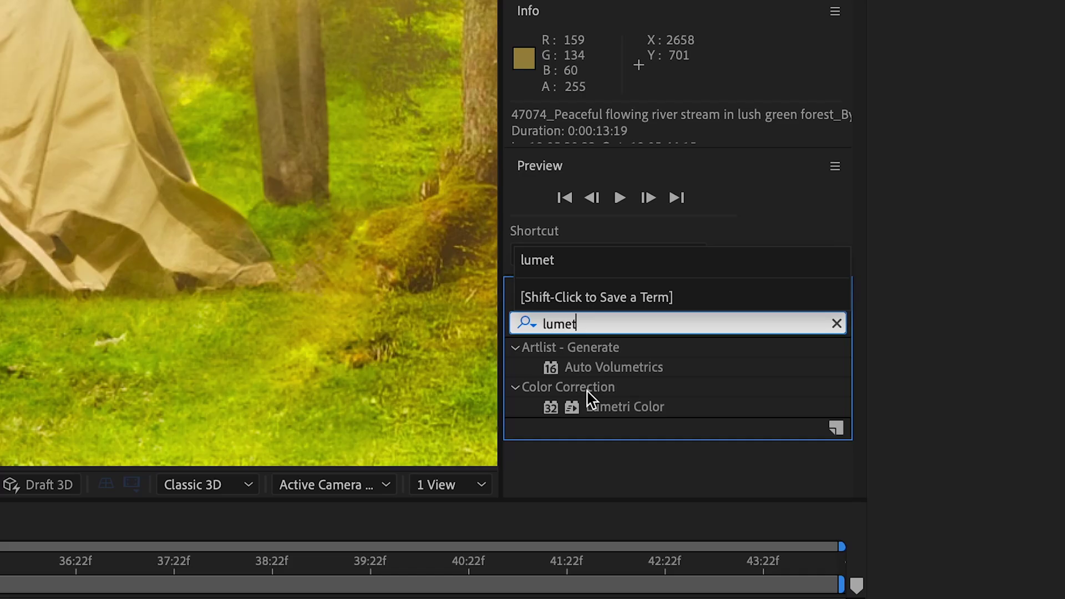
# Apply Lumetri Color to the tent clip with Temperature 41 and a slight highlight tint
pyautogui.moveTo(606, 413); pyautogui.dragTo(603, 460)
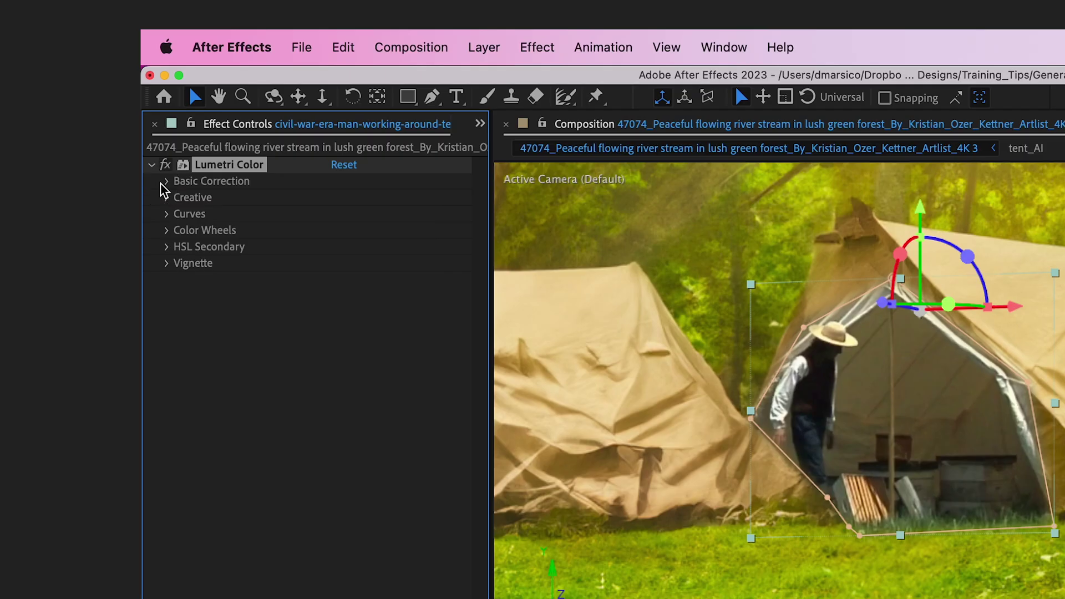
pyautogui.click(40, 92)
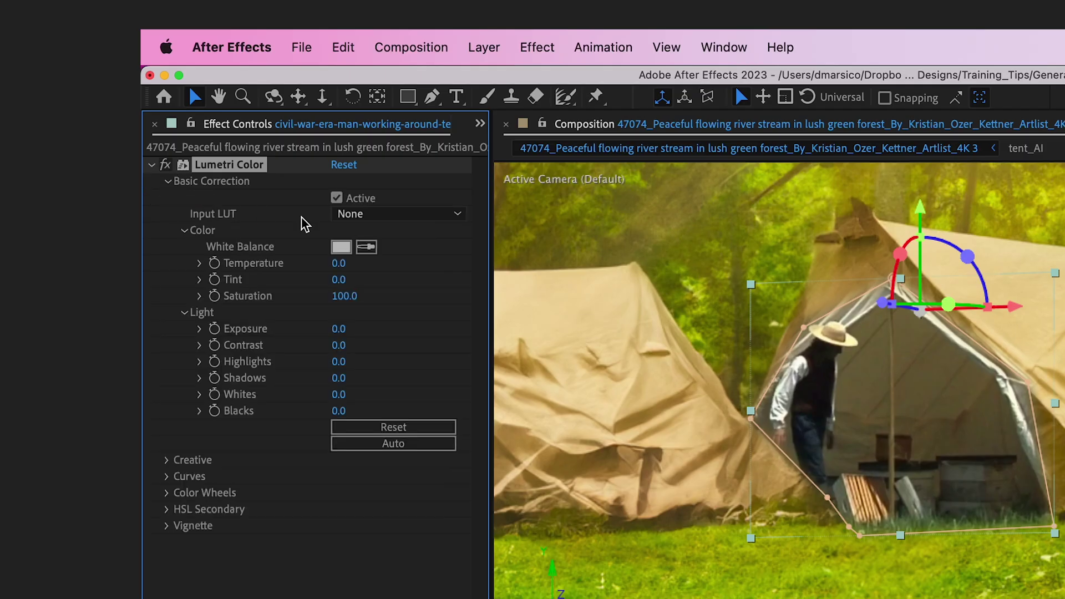
pyautogui.moveTo(339, 263); pyautogui.dragTo(385, 271)
pyautogui.click(166, 460)
pyautogui.scroll(-4, 166, 466)
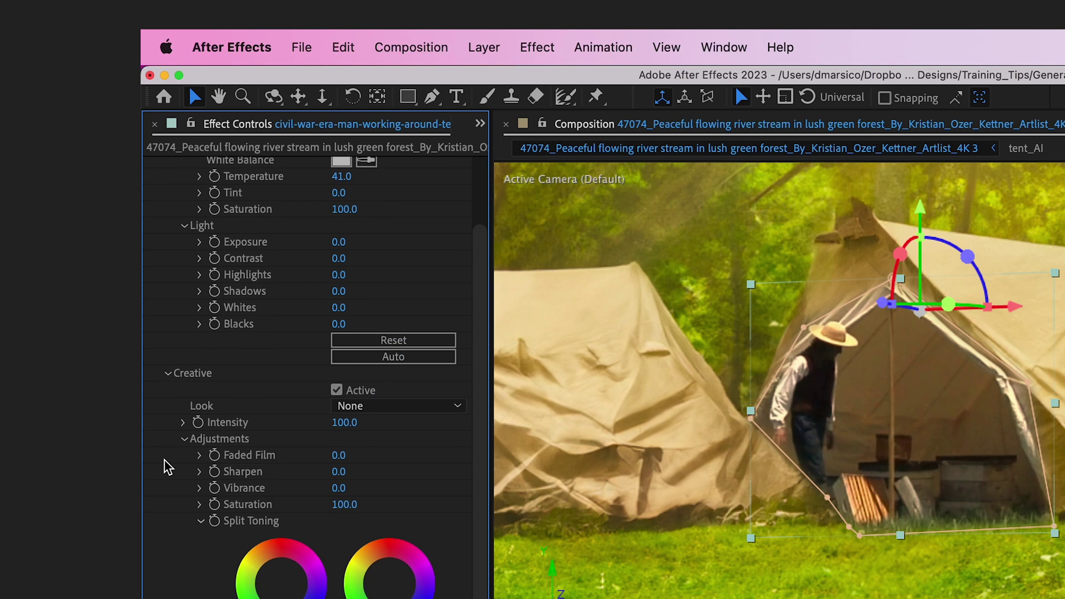
pyautogui.moveTo(390, 535); pyautogui.dragTo(385, 530)
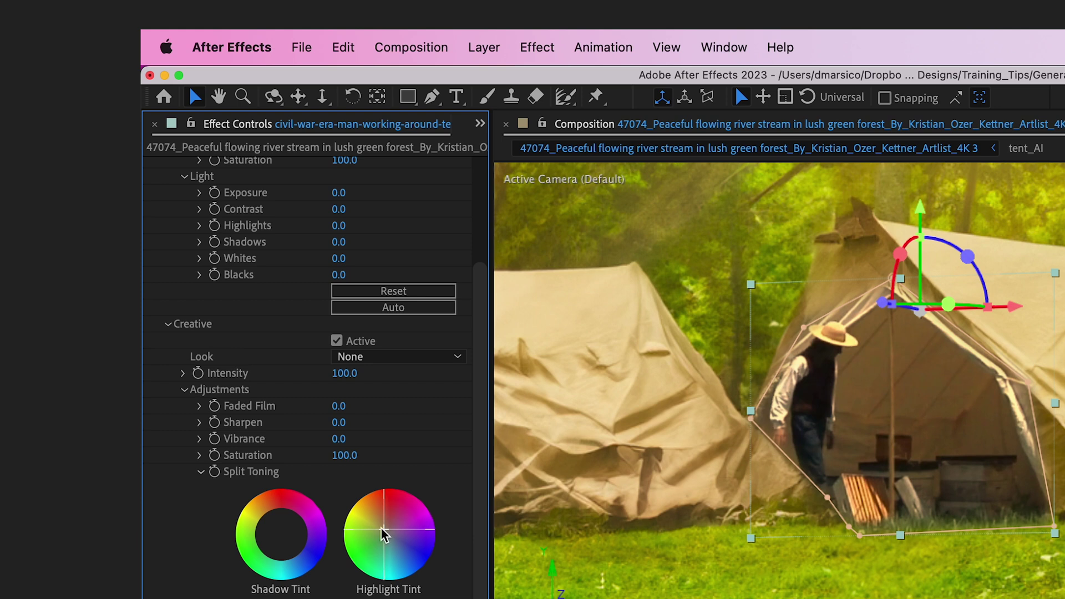
# Add a 5.0 Camera Lens Blur to the tent clip
pyautogui.press('F2')
pyautogui.scroll(-1, 921, 474)
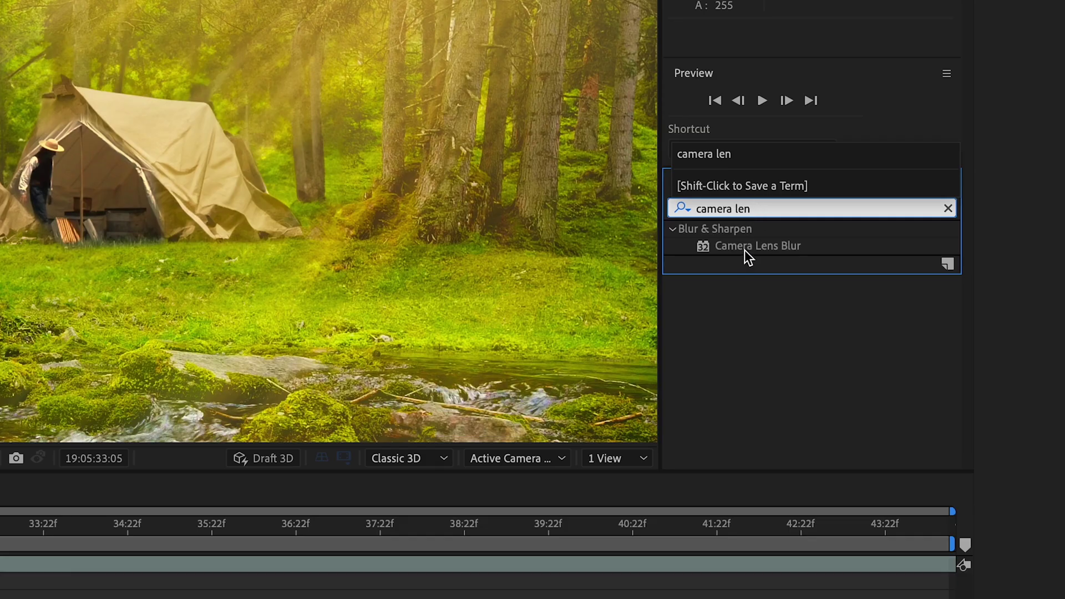
pyautogui.moveTo(745, 250); pyautogui.dragTo(112, 568)
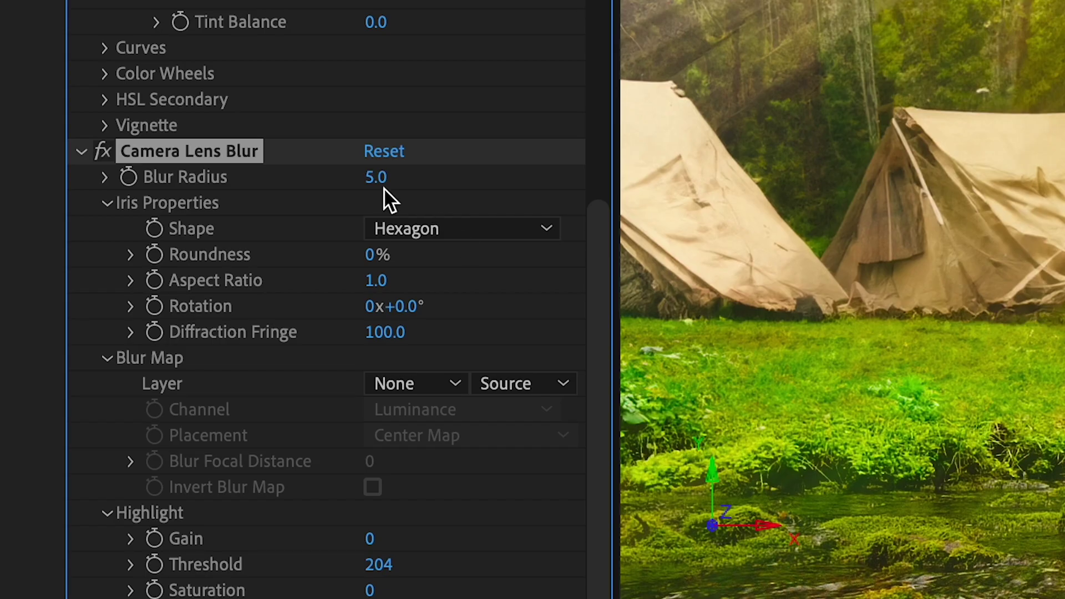
# Edit the Lens Blur radius value on the tent clip in Effect Controls
pyautogui.click(377, 178)
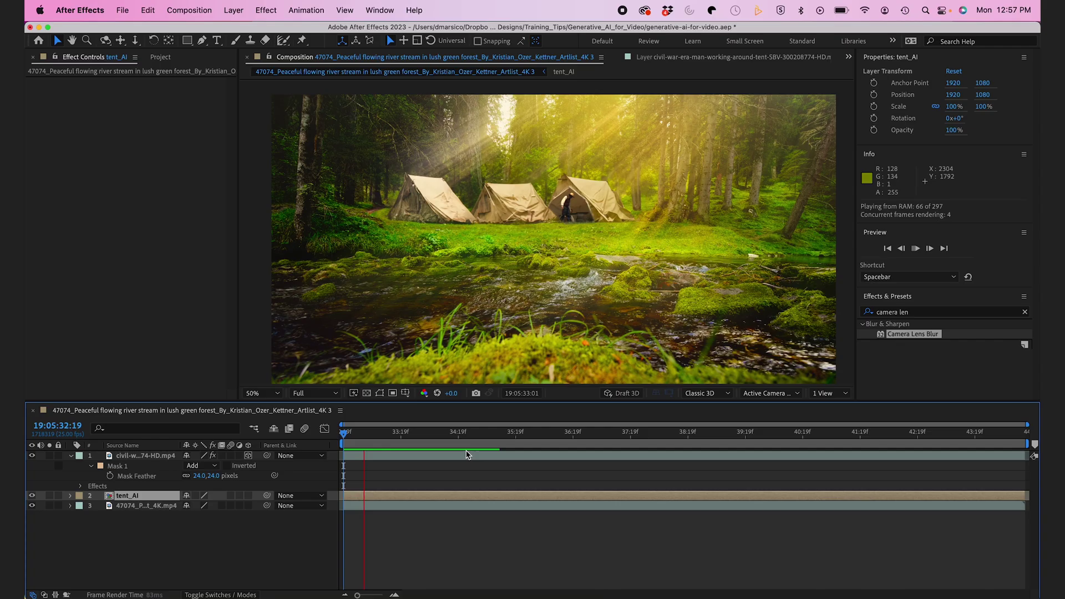